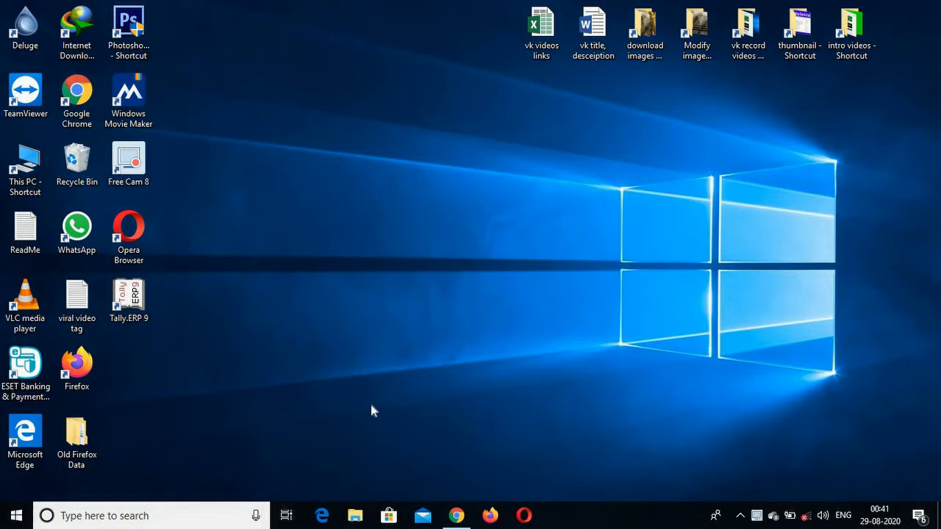
Launch Word 2016, create a blank document and maximize its window.
{"action": "left_click", "coordinate": [145, 515]}
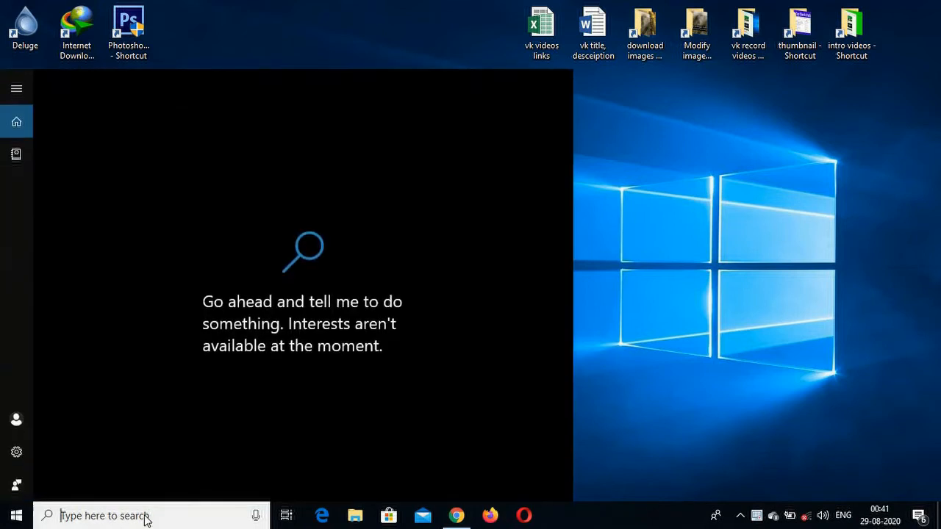
{"action": "type", "text": "word"}
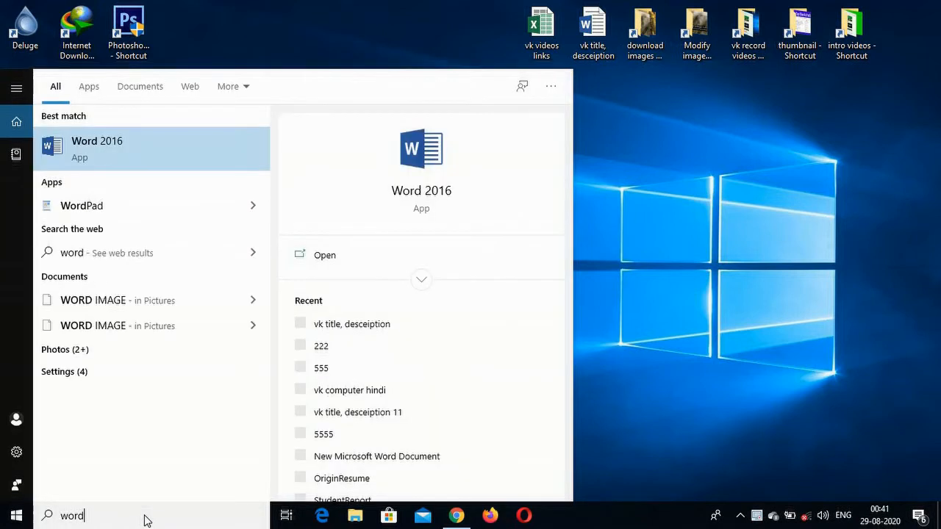
{"action": "key", "text": "Return"}
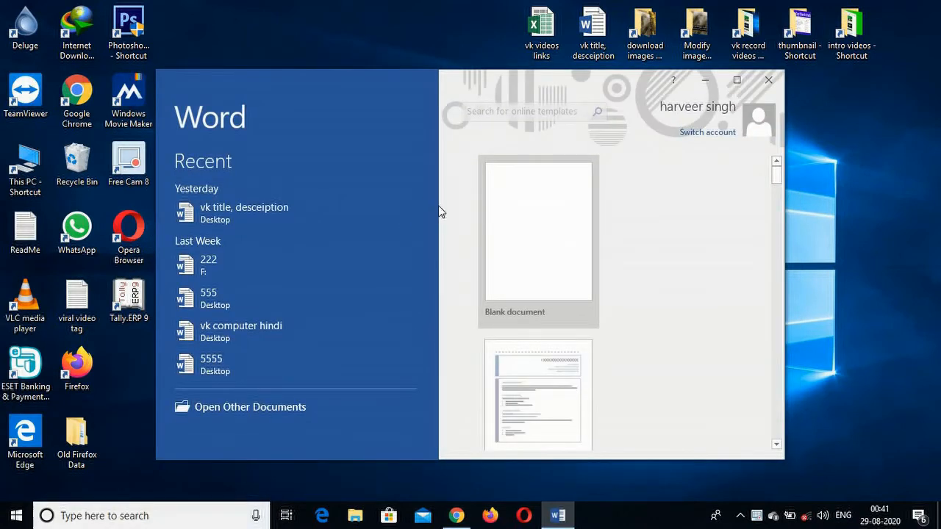
{"action": "left_click", "coordinate": [515, 232]}
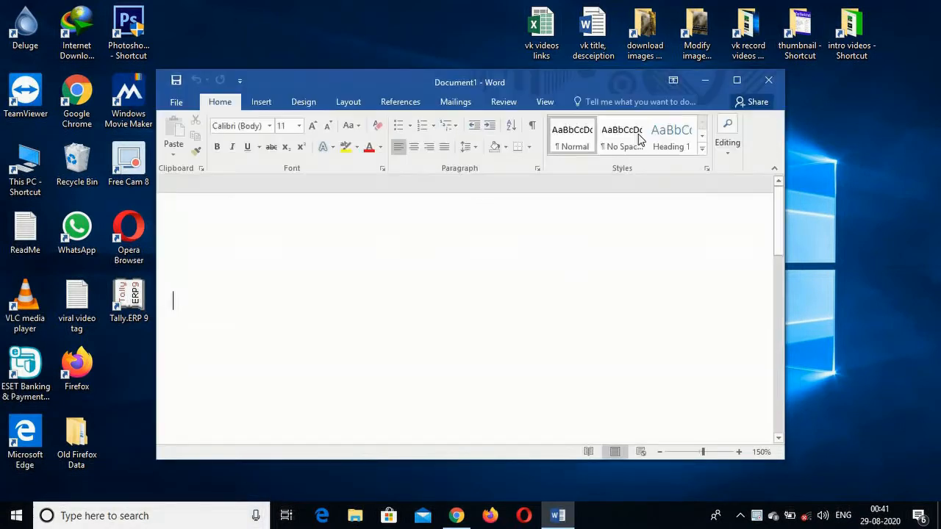
{"action": "left_click", "coordinate": [736, 79]}
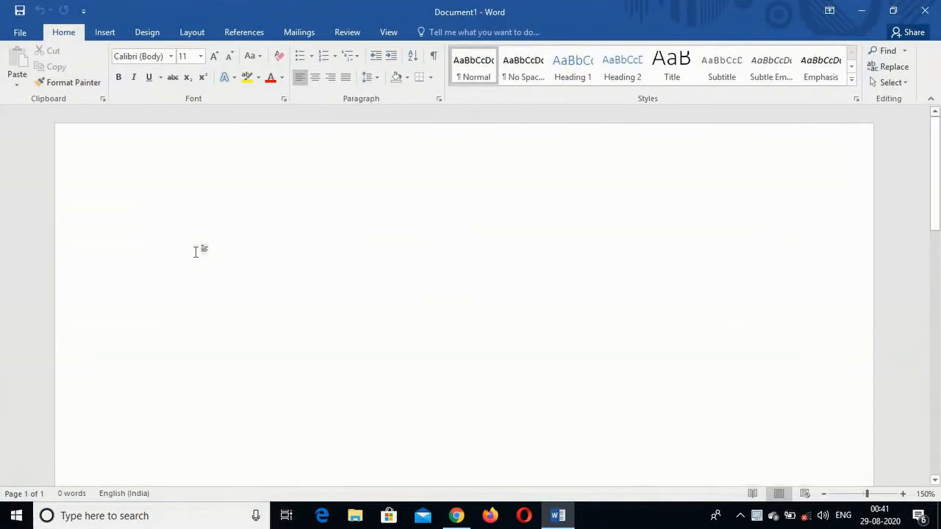
Insert a quick table of 7 columns by 3 rows, and undo the insertion.
{"action": "left_click", "coordinate": [102, 32]}
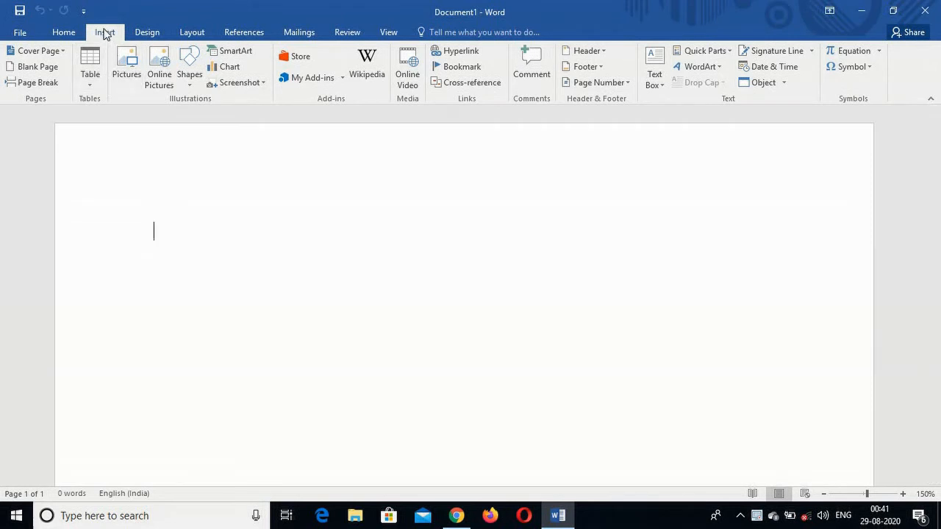
{"action": "left_click", "coordinate": [90, 87]}
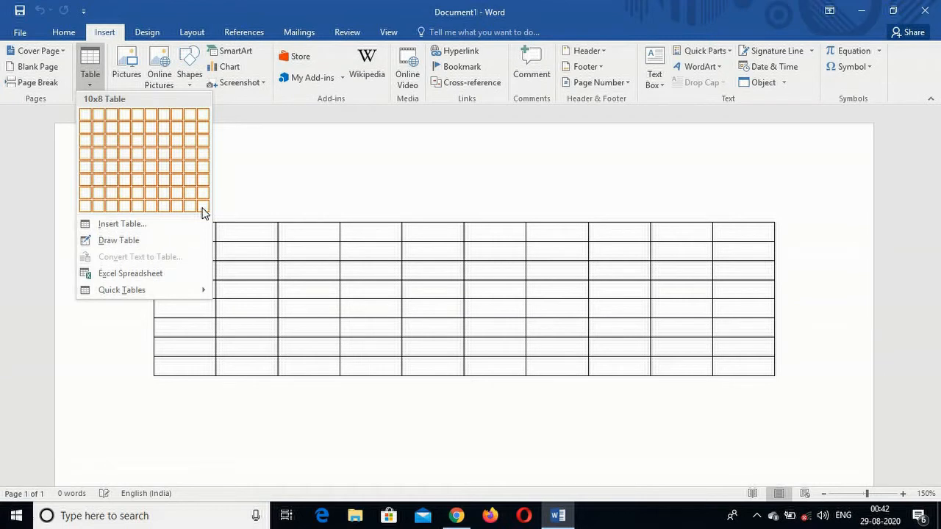
{"action": "left_click", "coordinate": [162, 141]}
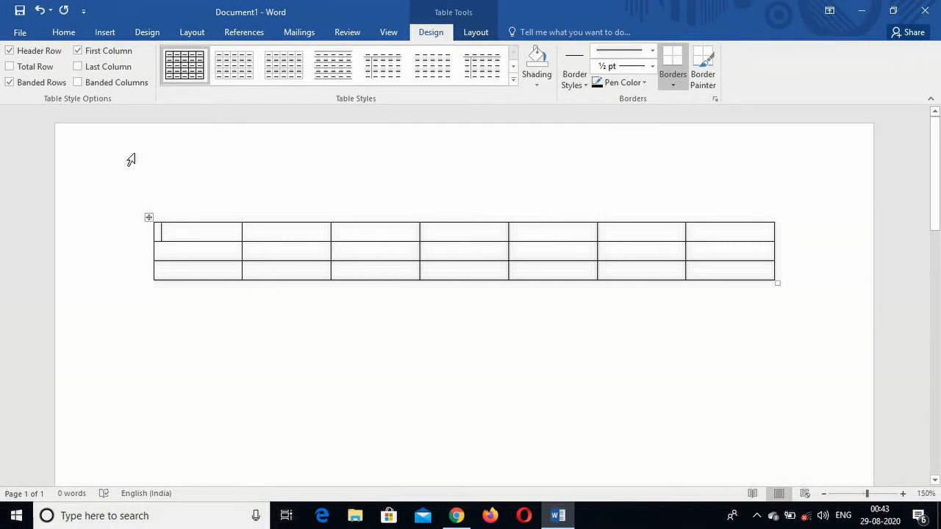
{"action": "key", "text": "ctrl+z"}
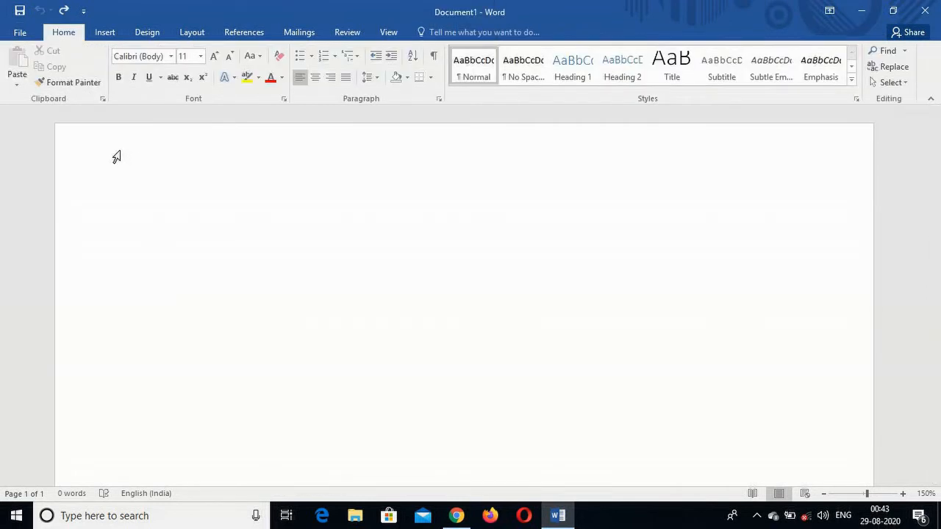
Try to insert a table with 70 columns and 2 rows by specifying its exact size.
{"action": "left_click", "coordinate": [108, 31]}
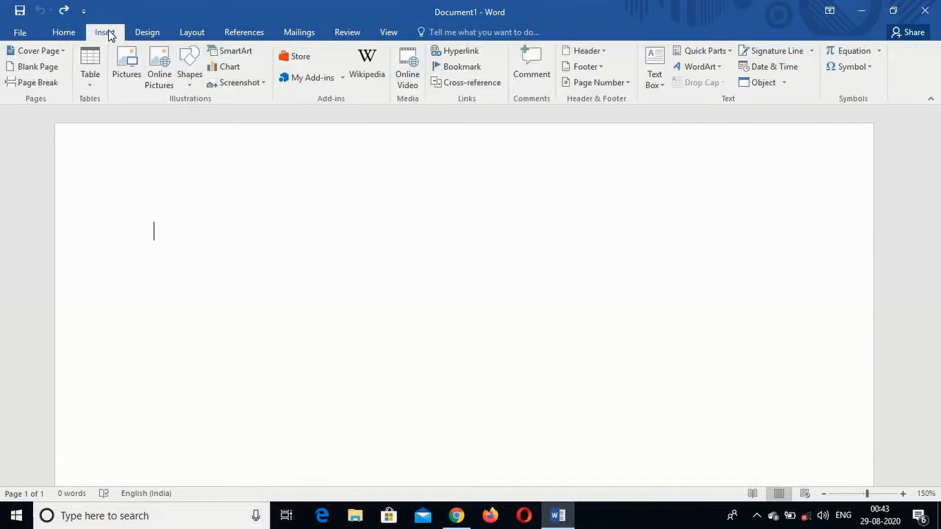
{"action": "left_click", "coordinate": [86, 82]}
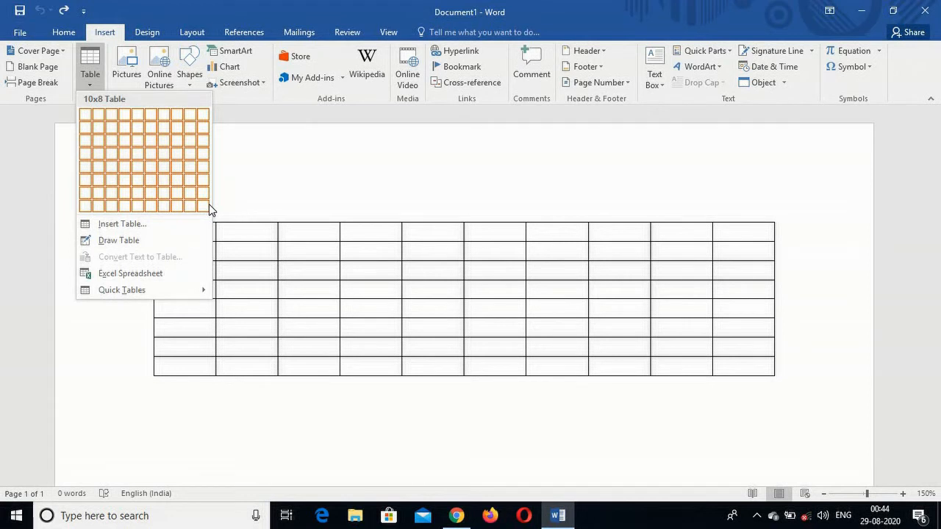
{"action": "left_click", "coordinate": [132, 223]}
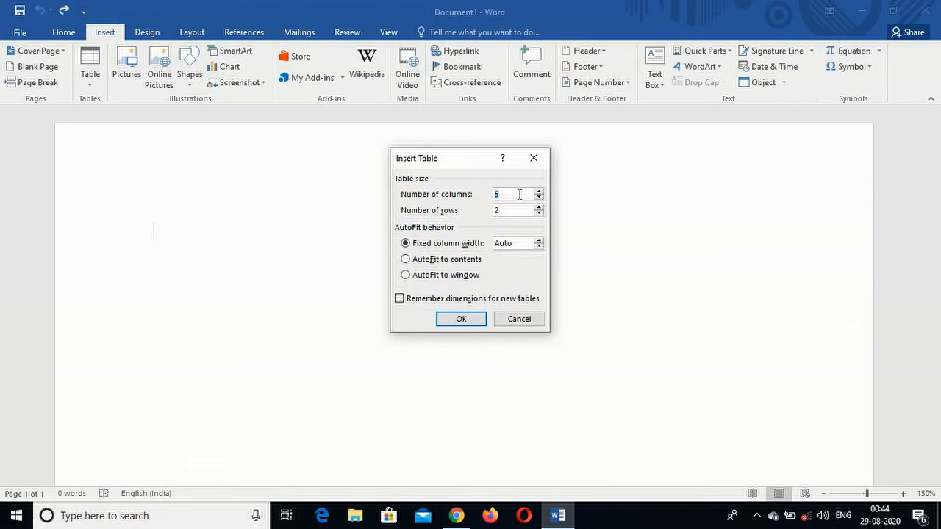
{"action": "key", "text": "BackSpace"}
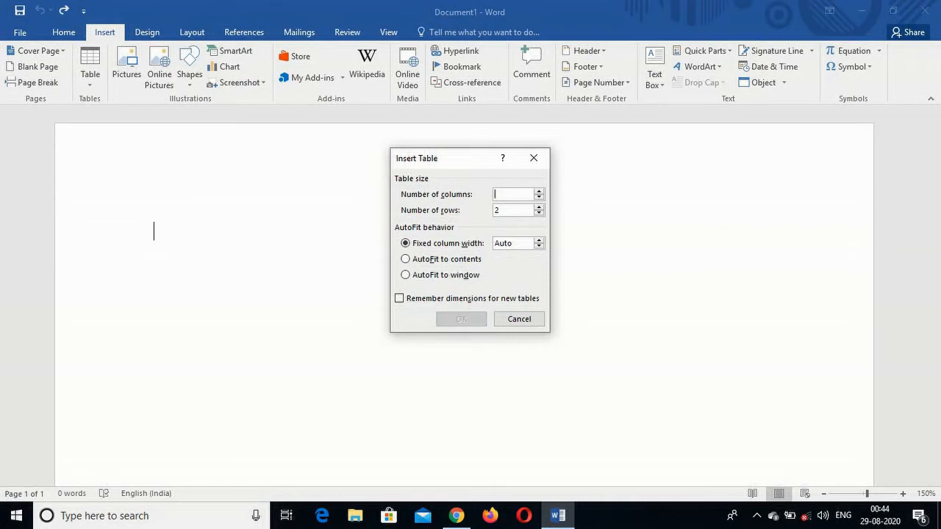
{"action": "type", "text": "70"}
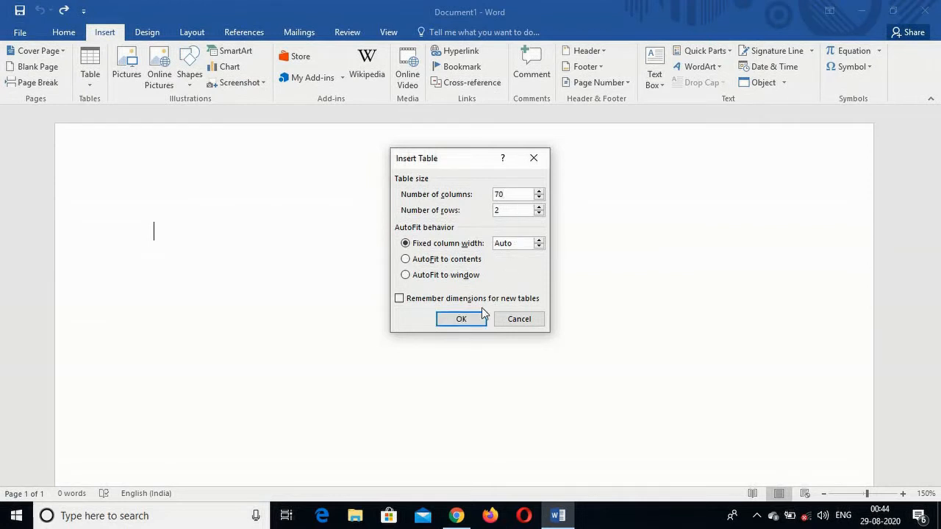
{"action": "left_click", "coordinate": [463, 321]}
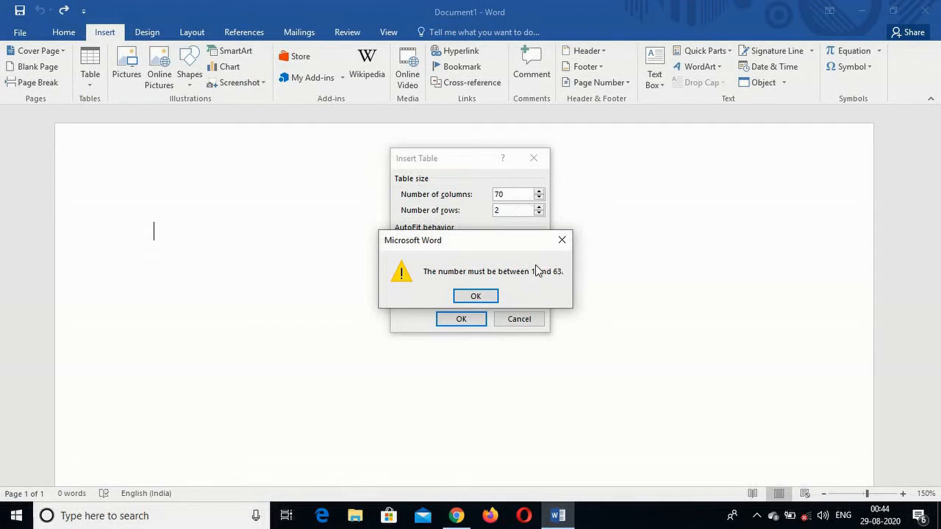
{"action": "left_click", "coordinate": [481, 297]}
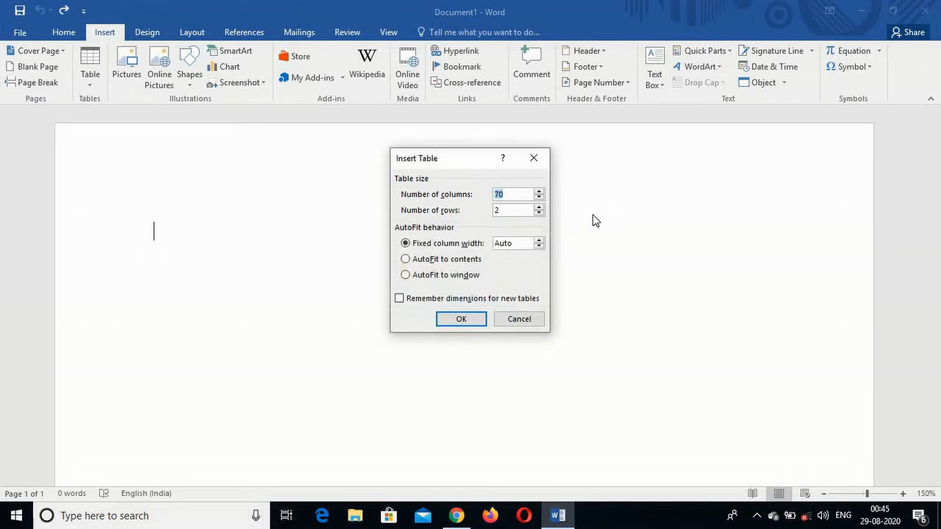
Set the new table's size to 12 columns and 7 rows with fixed column width, and insert it.
{"action": "left_click", "coordinate": [509, 194]}
{"action": "key", "text": "BackSpace"}
{"action": "key", "text": "BackSpace"}
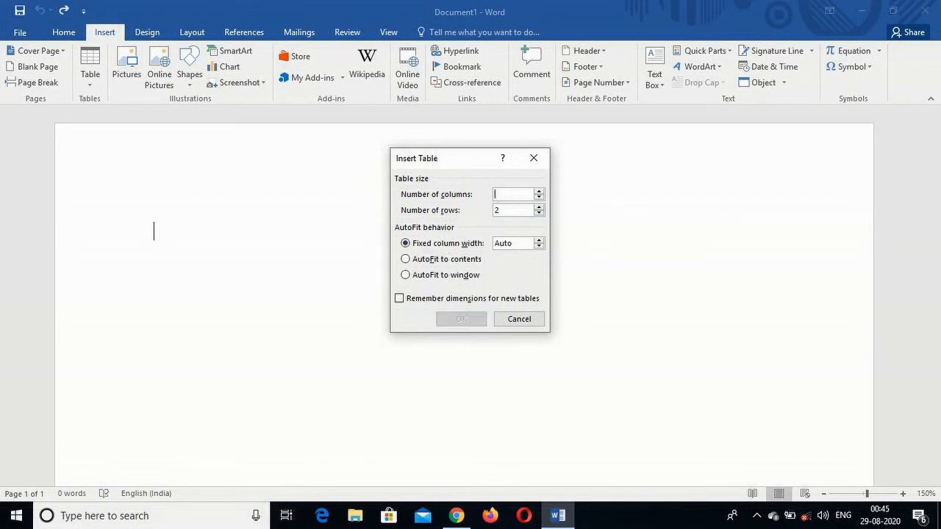
{"action": "type", "text": "12"}
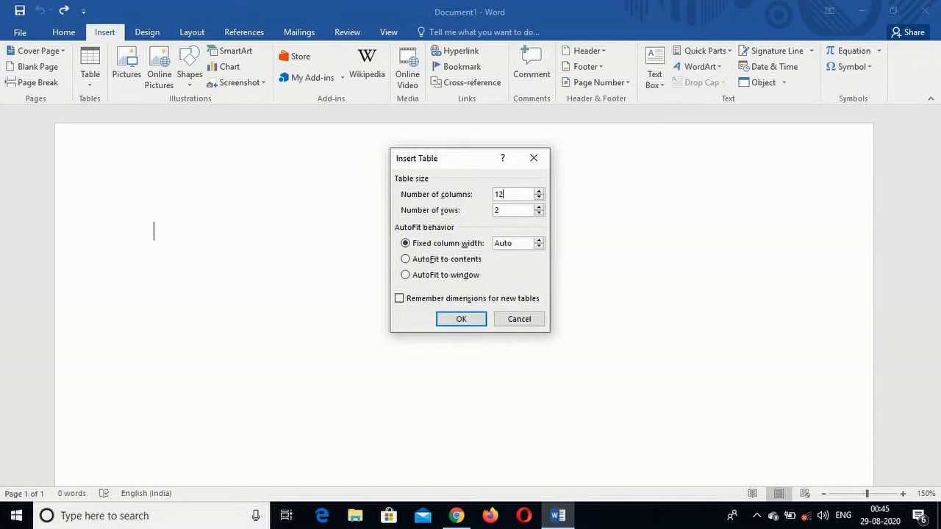
{"action": "key", "text": "BackSpace"}
{"action": "type", "text": "7"}
{"action": "left_click", "coordinate": [460, 320]}
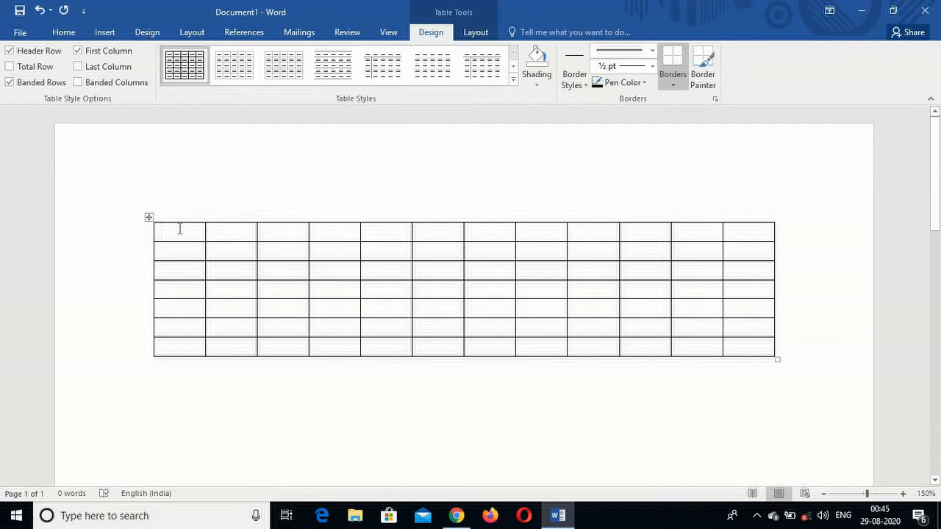
Place the cursor in various table cells and enter "gfdgf" in the first cell of the third row.
{"action": "left_click", "coordinate": [222, 234]}
{"action": "left_click", "coordinate": [220, 267]}
{"action": "left_click", "coordinate": [290, 274]}
{"action": "left_click", "coordinate": [296, 321]}
{"action": "left_click", "coordinate": [330, 321]}
{"action": "left_click", "coordinate": [343, 294]}
{"action": "left_click", "coordinate": [397, 303]}
{"action": "left_click", "coordinate": [403, 347]}
{"action": "left_click", "coordinate": [434, 327]}
{"action": "left_click", "coordinate": [431, 290]}
{"action": "left_click", "coordinate": [179, 269]}
{"action": "type", "text": "gfdgf"}
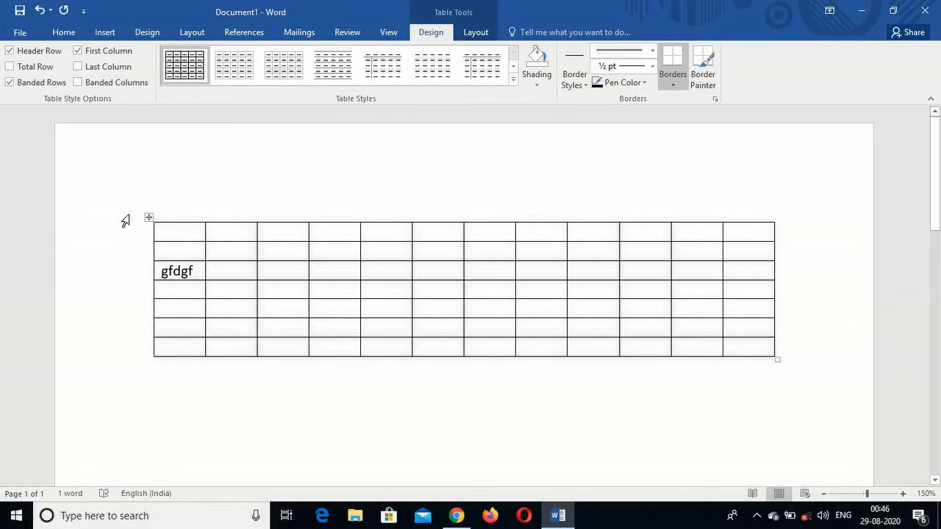
Undo the cell text entry and the insertion of the 12-column table.
{"action": "key", "text": "ctrl+z"}
{"action": "key", "text": "ctrl+z"}
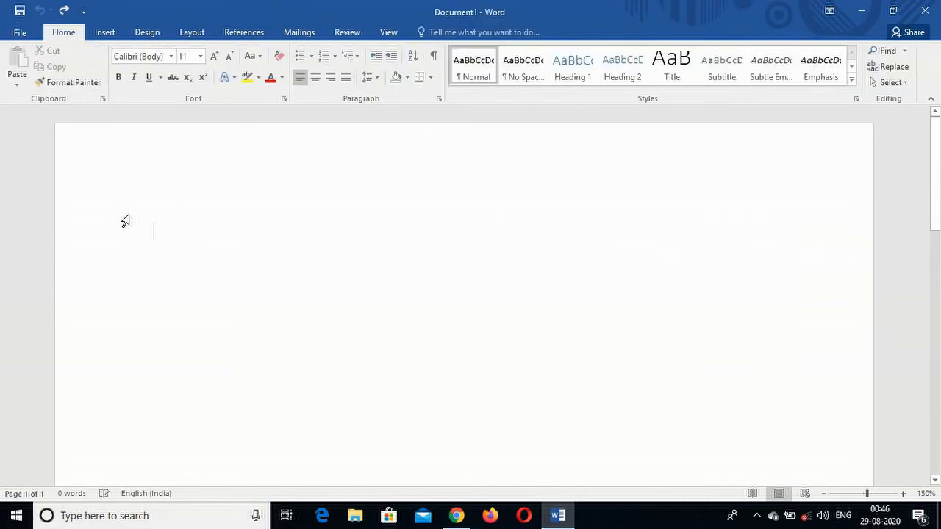
Insert a table with 7 columns and 5 rows whose columns AutoFit to contents.
{"action": "left_click", "coordinate": [105, 32]}
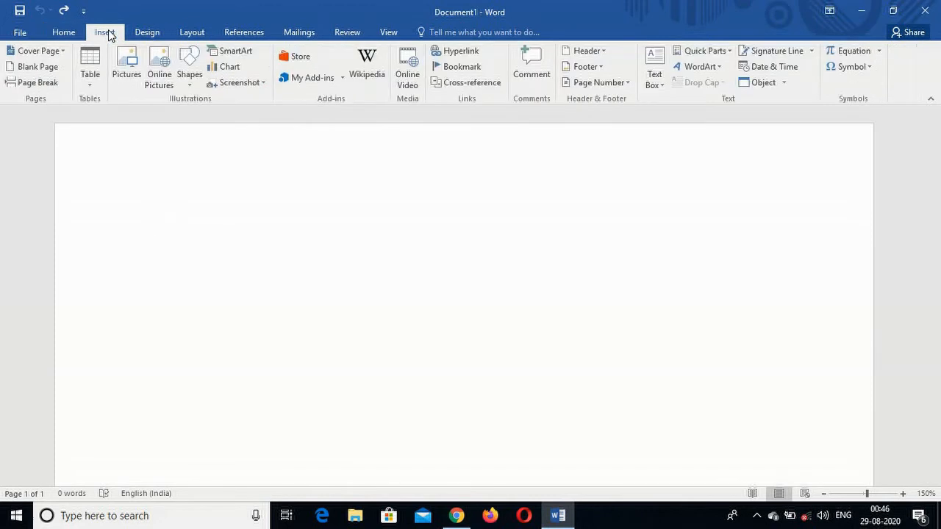
{"action": "left_click", "coordinate": [90, 83]}
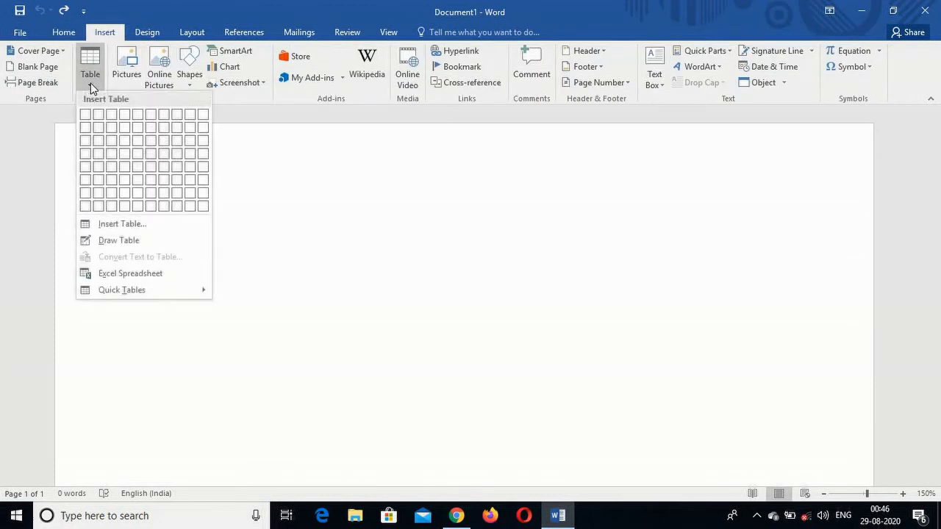
{"action": "left_click", "coordinate": [112, 223]}
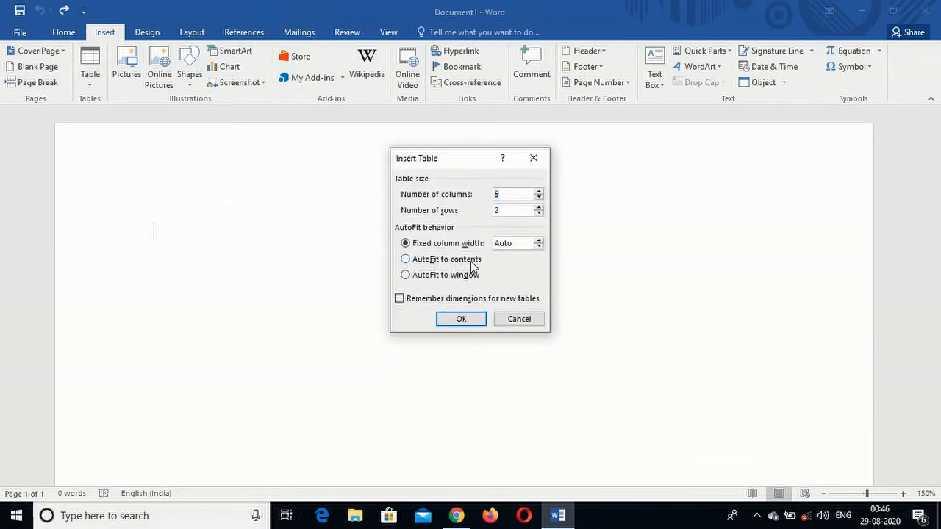
{"action": "left_click", "coordinate": [506, 194]}
{"action": "key", "text": "BackSpace"}
{"action": "type", "text": "7"}
{"action": "left_click", "coordinate": [508, 211]}
{"action": "key", "text": "BackSpace"}
{"action": "type", "text": "5"}
{"action": "left_click", "coordinate": [406, 260]}
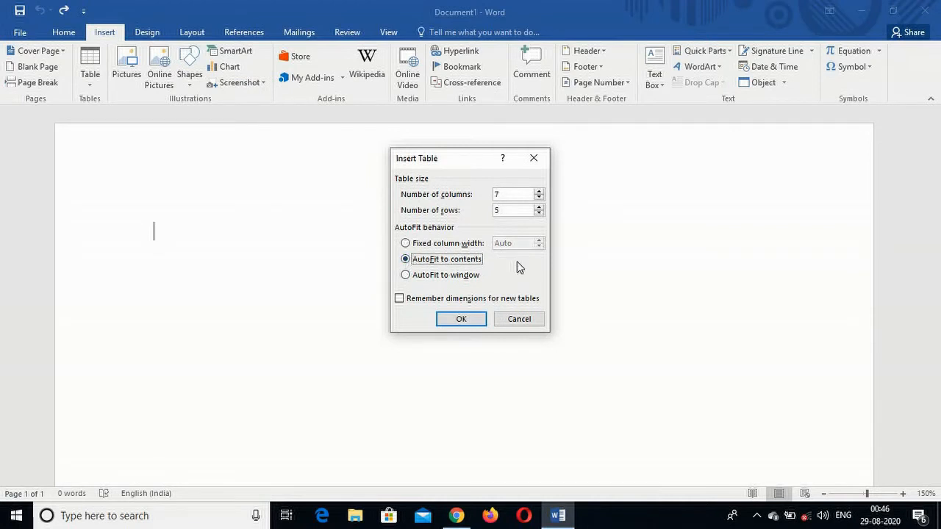
{"action": "left_click", "coordinate": [461, 319]}
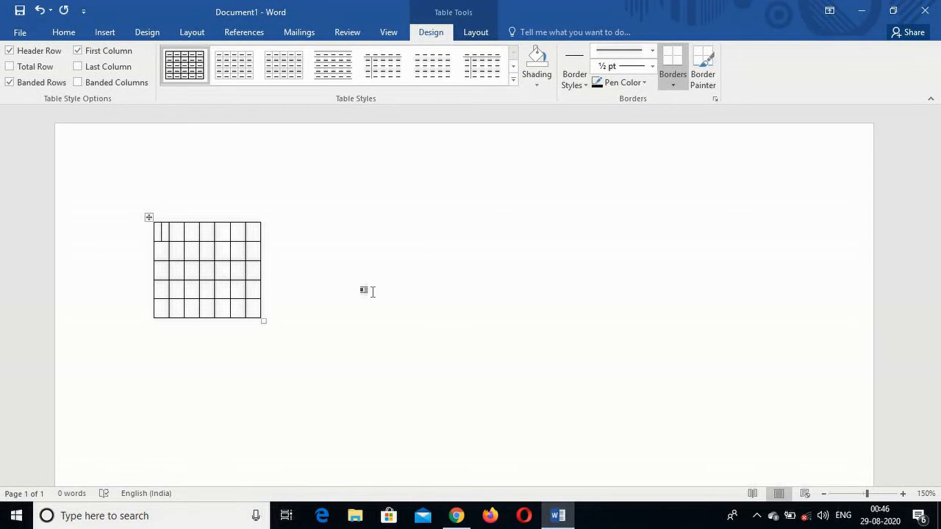
Fill the first row's first cell with "djkjkjfkdjjdjkdj" and its second cell with "jkdjj".
{"action": "type", "text": "djkjk"}
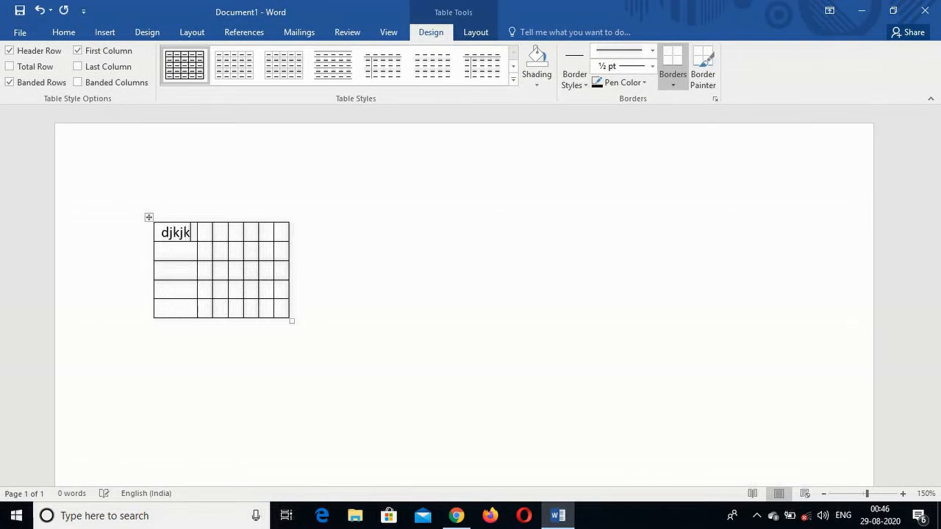
{"action": "type", "text": "jfkdjjdjkdj"}
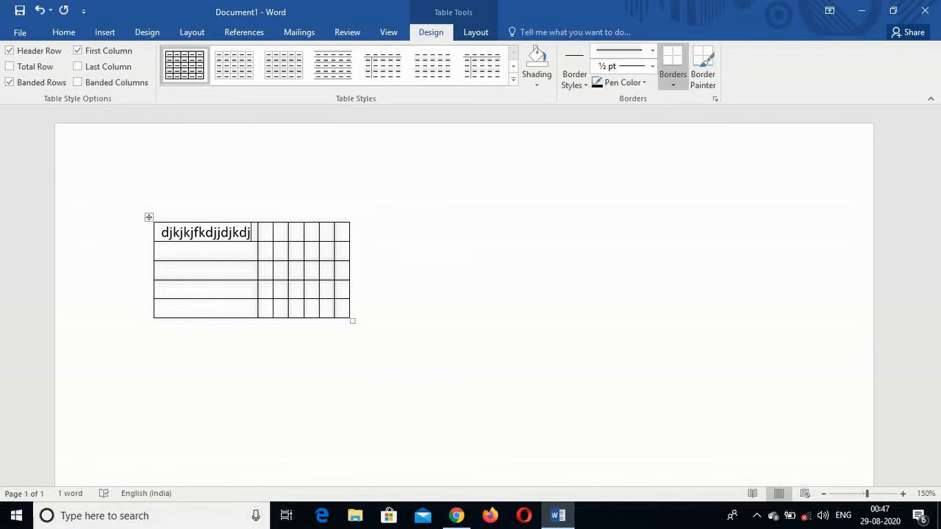
{"action": "key", "text": "Tab"}
{"action": "type", "text": "jkdjj"}
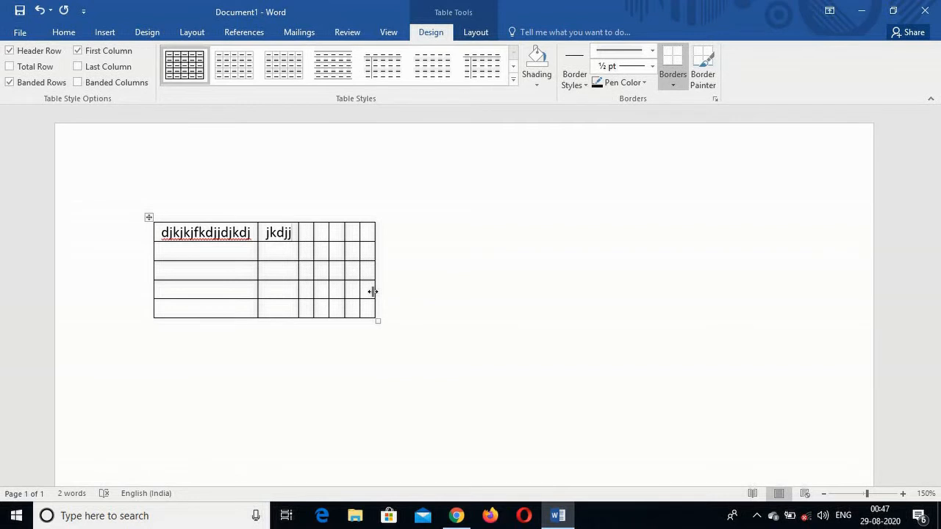
{"action": "key", "text": "Tab"}
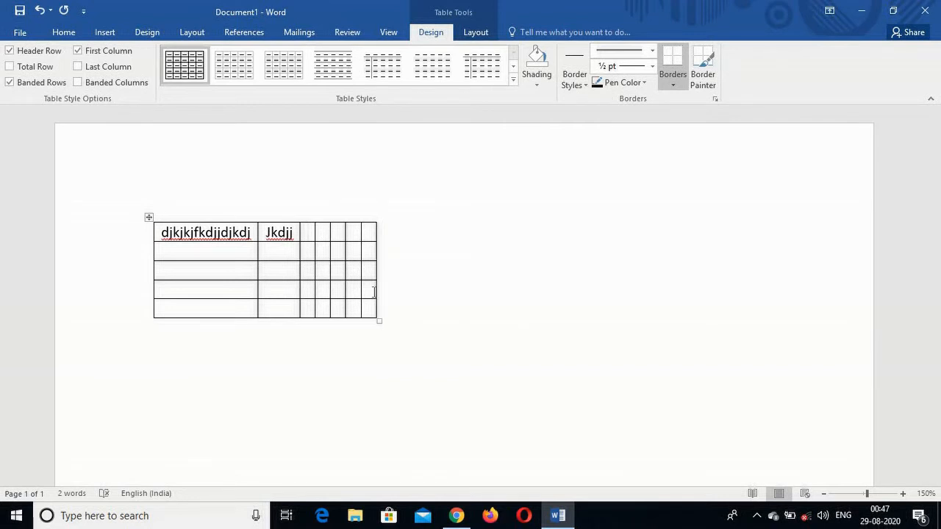
Move through the fourth column's cells and enter "kjfdjkdj" in its first-row cell.
{"action": "left_click", "coordinate": [328, 233]}
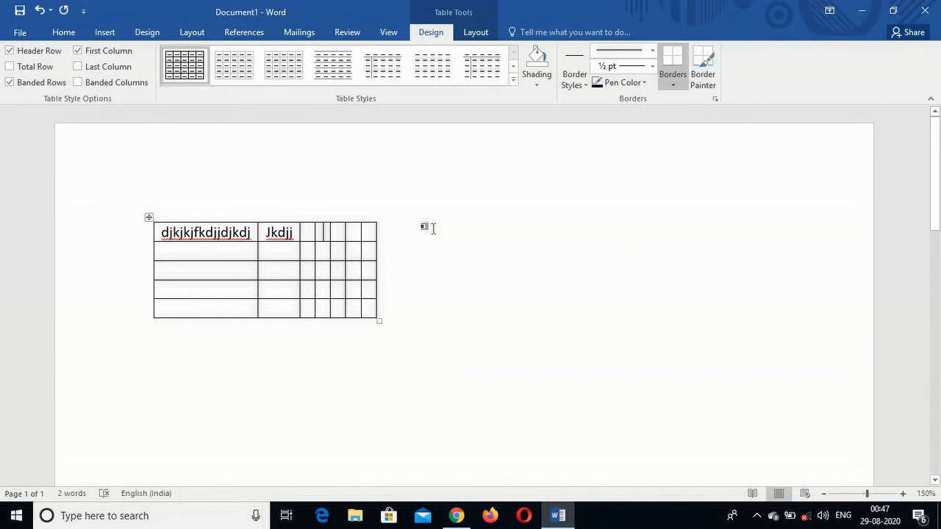
{"action": "key", "text": "Down"}
{"action": "key", "text": "Down"}
{"action": "key", "text": "Down"}
{"action": "key", "text": "Up"}
{"action": "key", "text": "Up"}
{"action": "key", "text": "Up"}
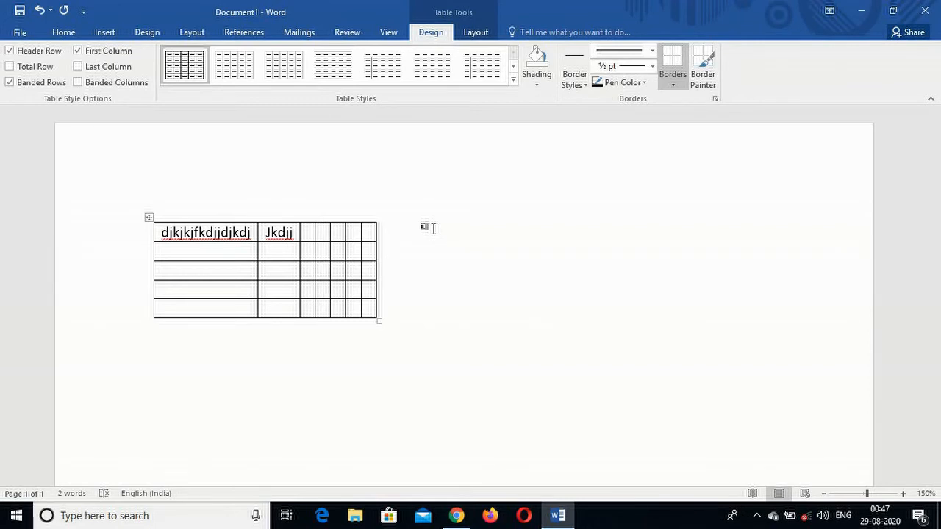
{"action": "type", "text": "kjfdjkdj"}
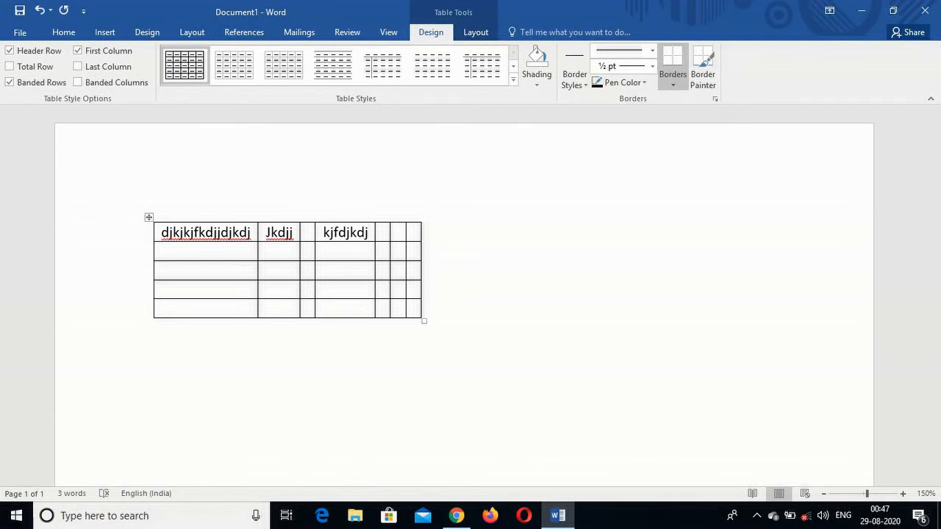
Add two more lines, "Jjkfjjjl" and "Fkljkj;", to the fourth cell of the first row.
{"action": "key", "text": "Return"}
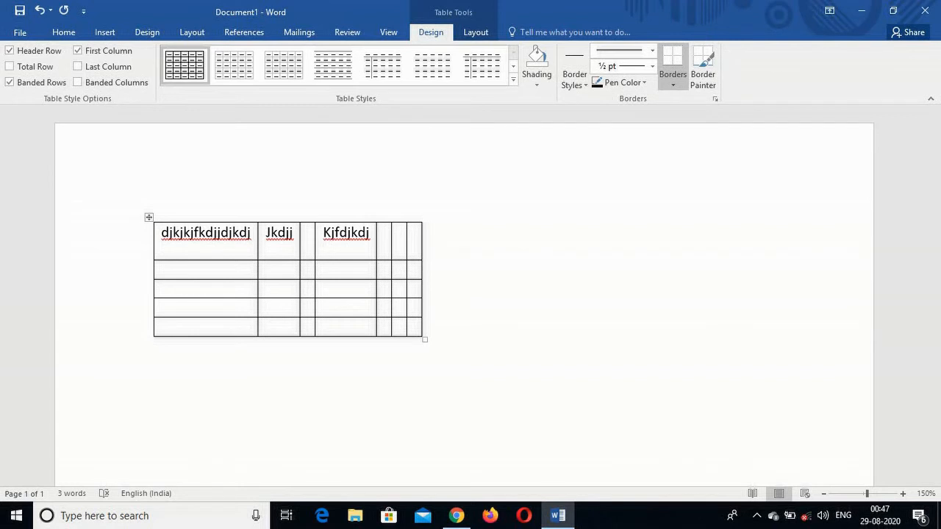
{"action": "type", "text": "jjkfjjj"}
{"action": "key", "text": "Return"}
{"action": "type", "text": "fkljkj;"}
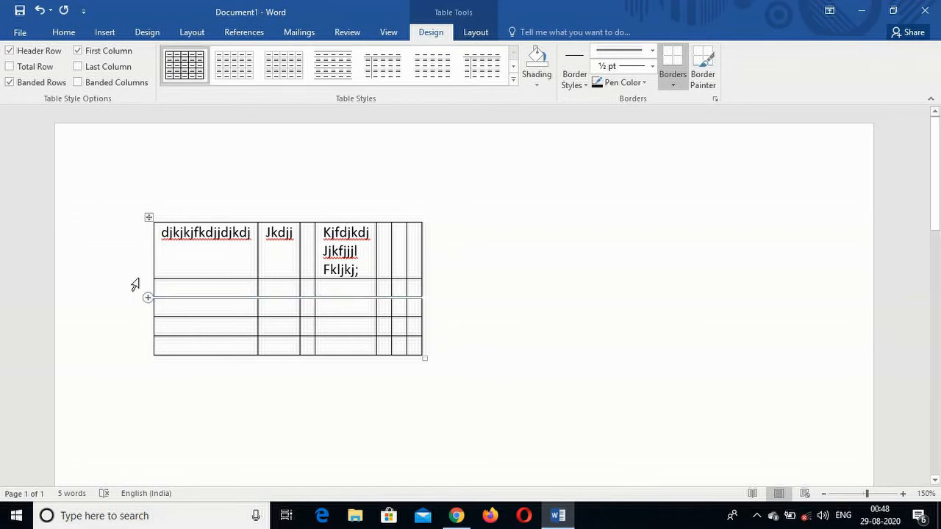
Delete the whole table and insert a new one with 8 columns and 5 rows using AutoFit to window.
{"action": "right_click", "coordinate": [149, 218]}
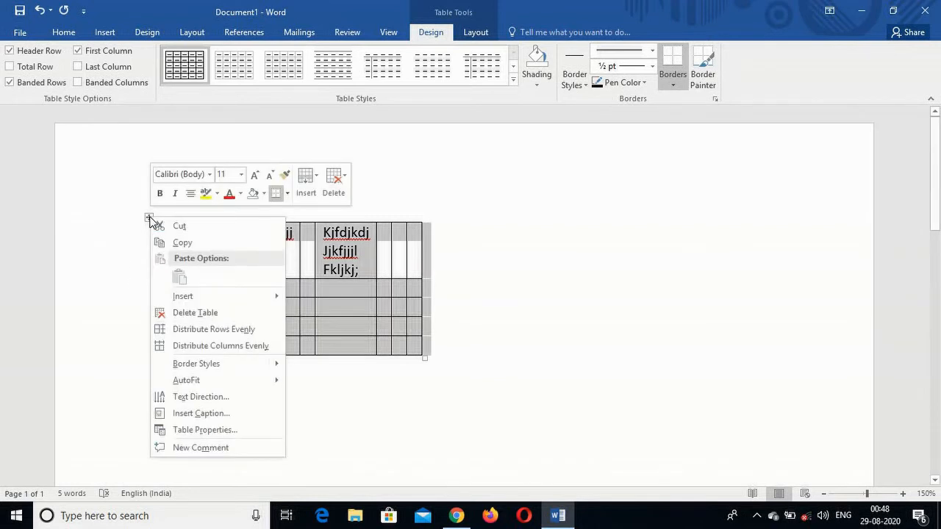
{"action": "left_click", "coordinate": [189, 314]}
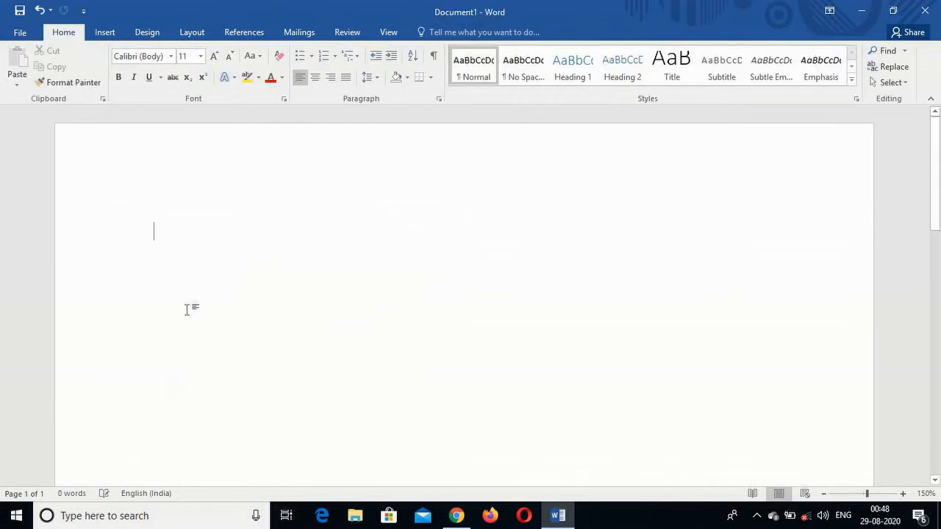
{"action": "left_click", "coordinate": [105, 33]}
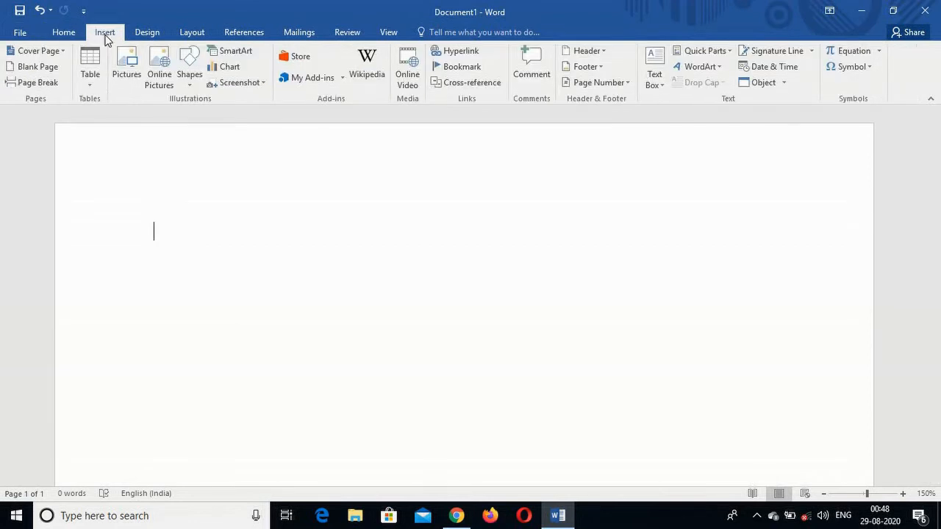
{"action": "left_click", "coordinate": [90, 84]}
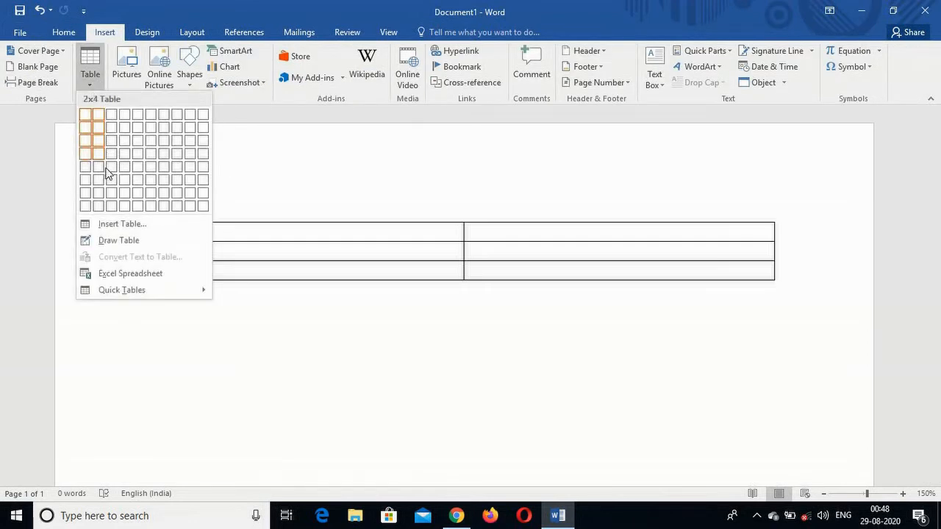
{"action": "left_click", "coordinate": [134, 223]}
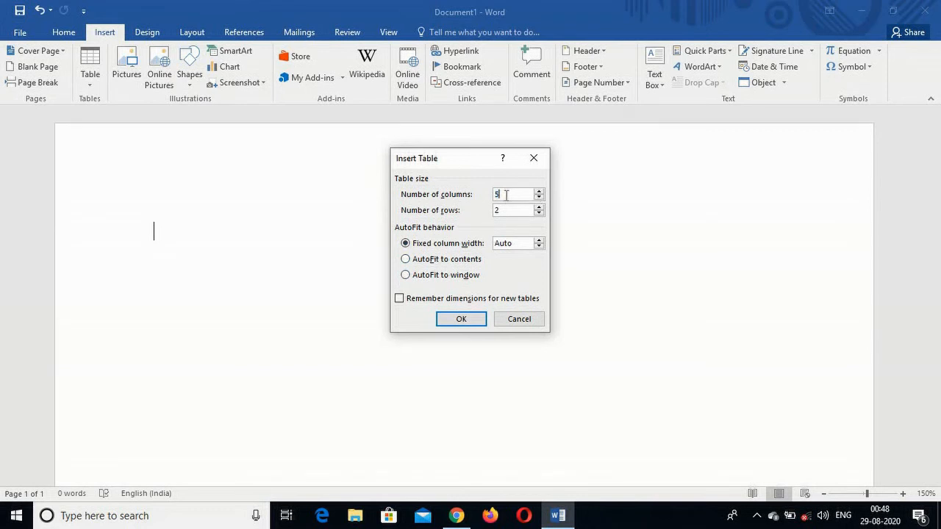
{"action": "key", "text": "BackSpace"}
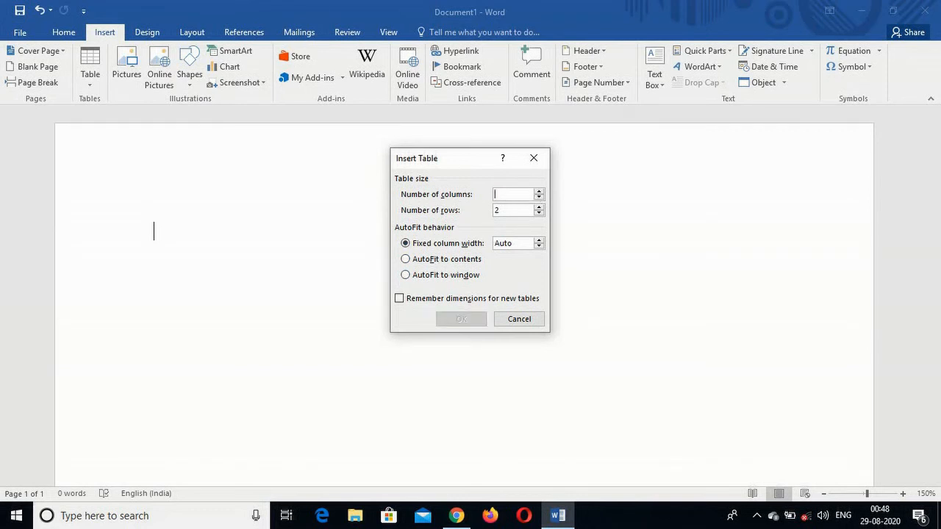
{"action": "type", "text": "8"}
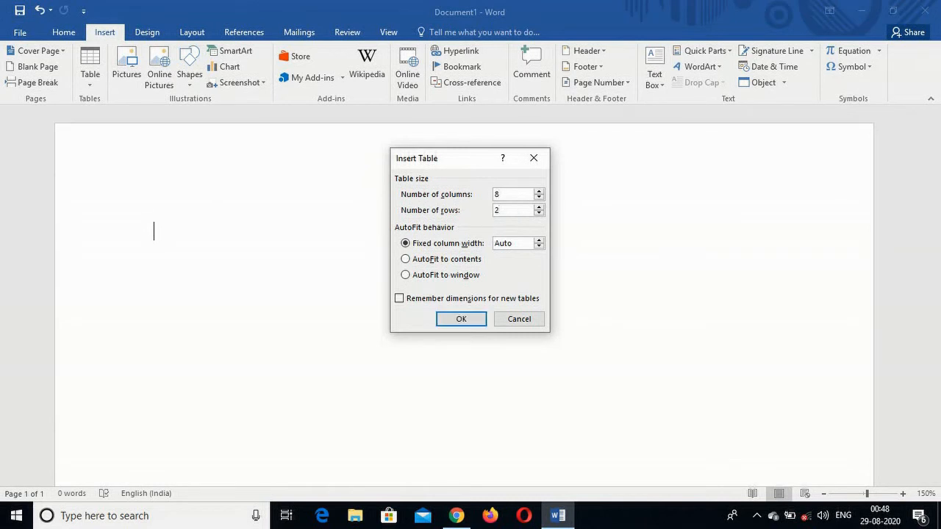
{"action": "key", "text": "BackSpace"}
{"action": "type", "text": "5"}
{"action": "left_click", "coordinate": [406, 275]}
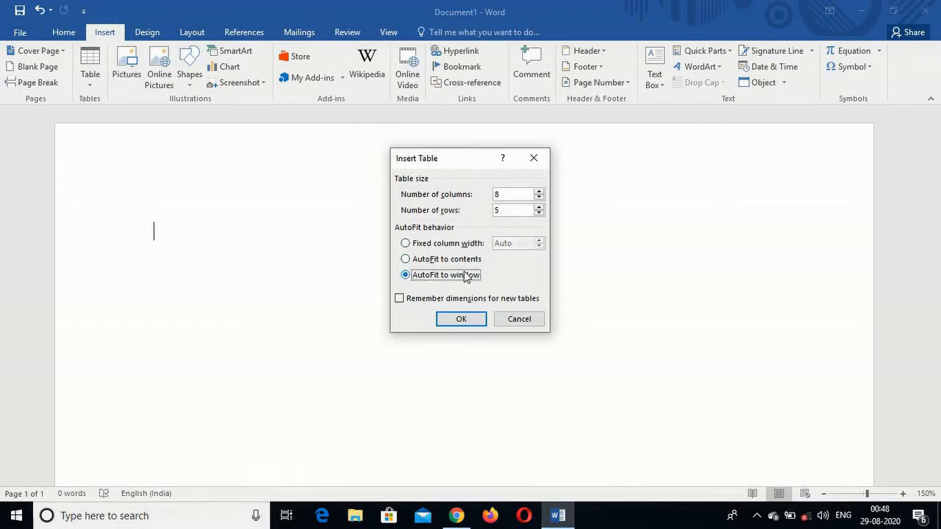
{"action": "left_click", "coordinate": [462, 321]}
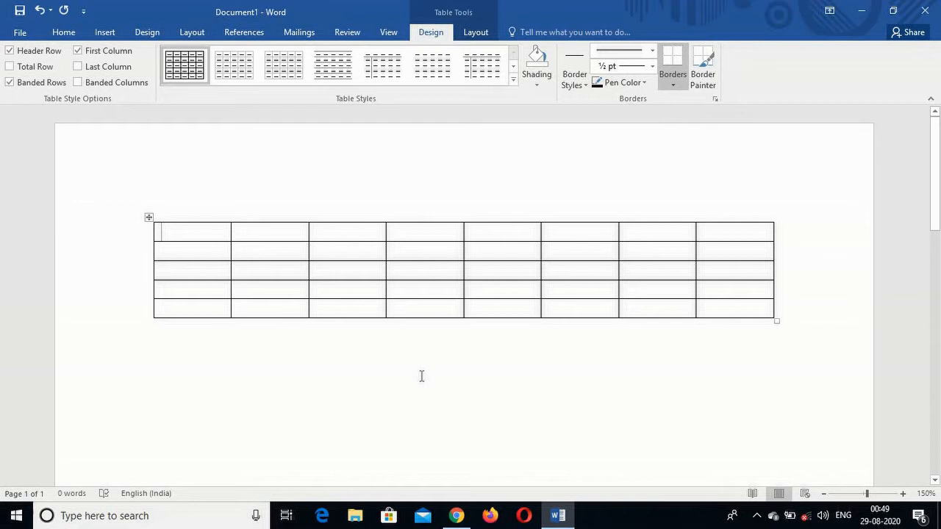
Undo the table insertion and draw a table outline by hand, about 13.21 cm wide and 3.63 cm high.
{"action": "key", "text": "ctrl+z"}
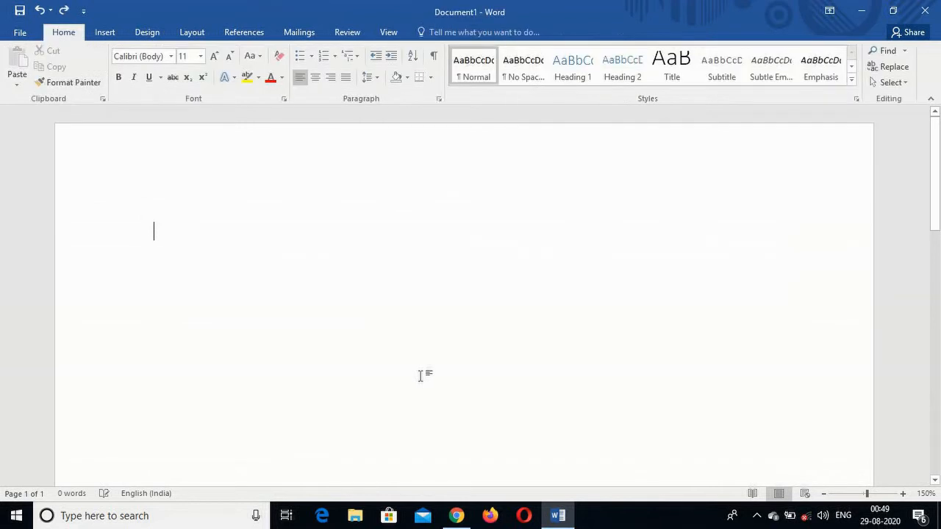
{"action": "left_click", "coordinate": [104, 32]}
{"action": "left_click", "coordinate": [90, 85]}
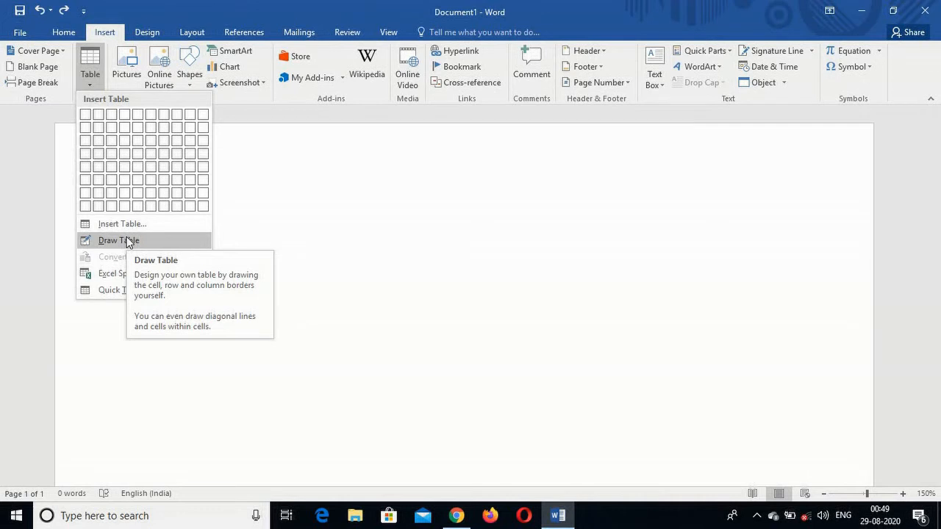
{"action": "left_click", "coordinate": [128, 241]}
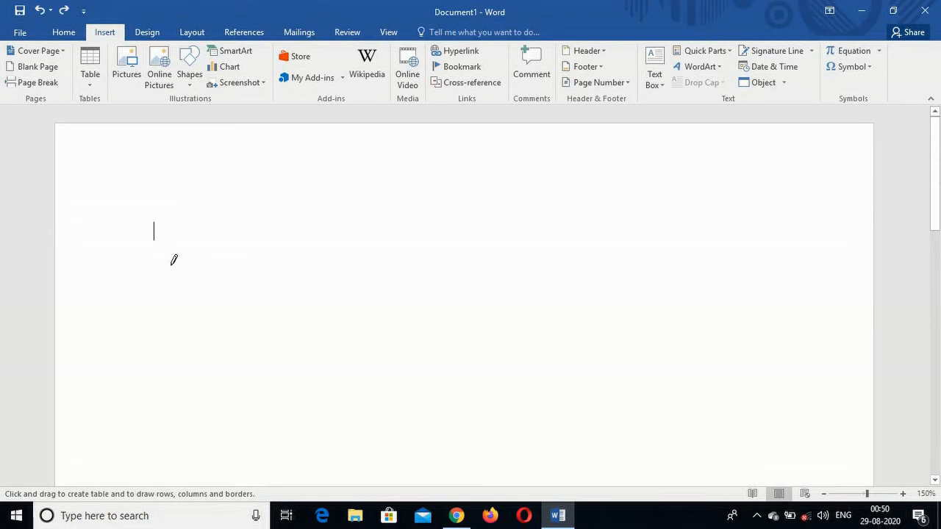
{"action": "mouse_move", "coordinate": [171, 266]}
{"action": "left_mouse_down"}
{"action": "mouse_move", "coordinate": [268, 327]}
{"action": "mouse_move", "coordinate": [454, 374]}
{"action": "mouse_move", "coordinate": [688, 406]}
{"action": "left_mouse_up"}
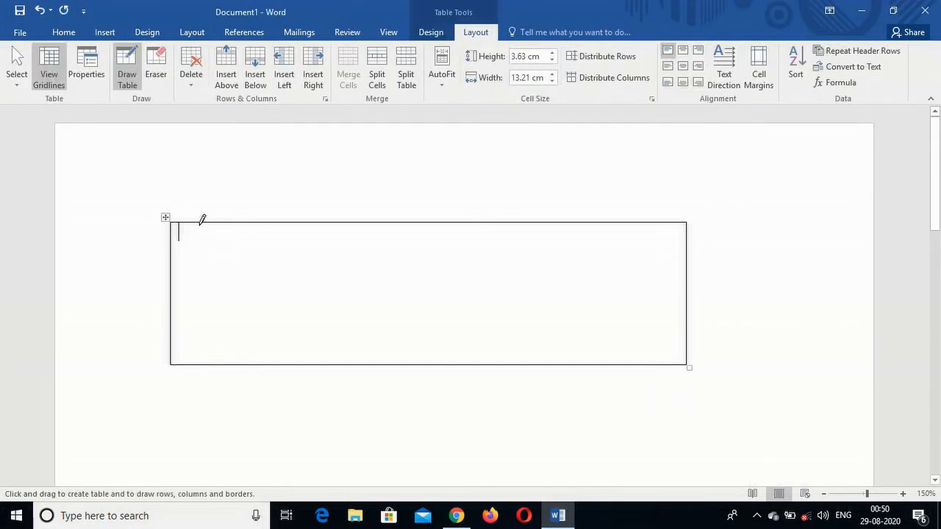
Draw five vertical borders inside the outline to divide it into six columns of uneven width.
{"action": "mouse_move", "coordinate": [204, 228]}
{"action": "left_mouse_down"}
{"action": "mouse_move", "coordinate": [202, 326]}
{"action": "mouse_move", "coordinate": [201, 287]}
{"action": "left_mouse_up"}
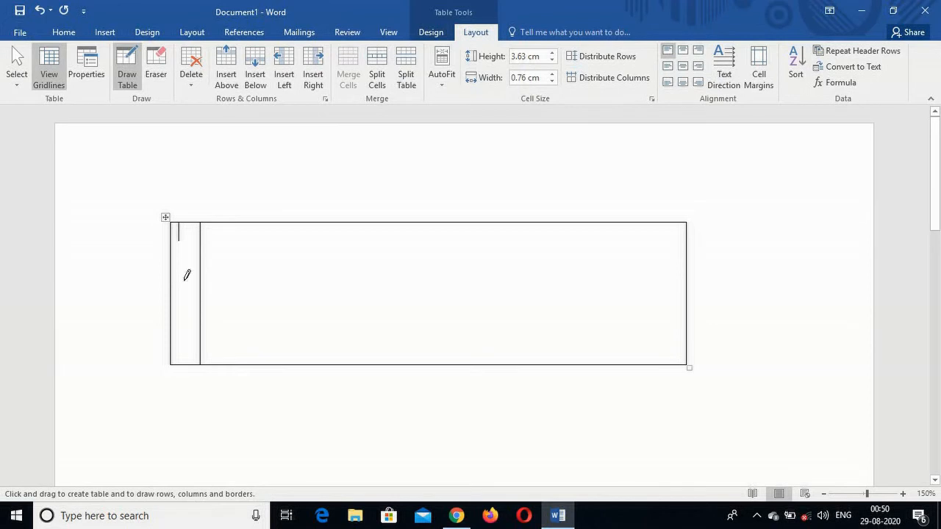
{"action": "mouse_move", "coordinate": [275, 223]}
{"action": "left_mouse_down"}
{"action": "mouse_move", "coordinate": [266, 283]}
{"action": "mouse_move", "coordinate": [275, 319]}
{"action": "left_mouse_up"}
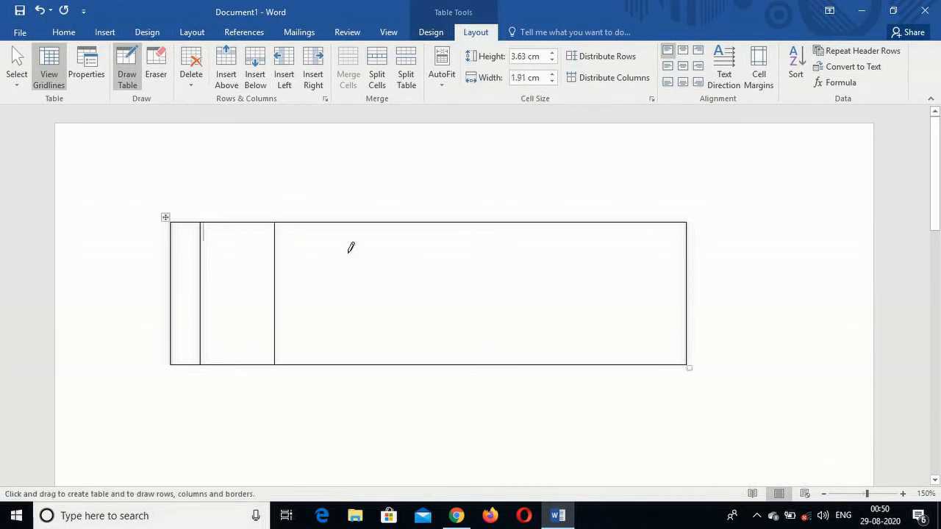
{"action": "left_click_drag", "start_coordinate": [315, 235], "coordinate": [317, 322]}
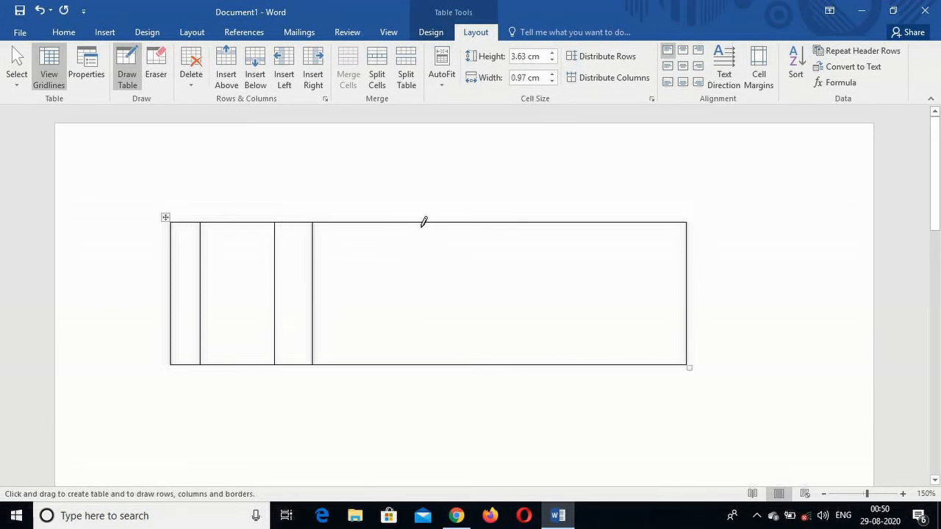
{"action": "mouse_move", "coordinate": [421, 223]}
{"action": "left_mouse_down"}
{"action": "mouse_move", "coordinate": [420, 358]}
{"action": "mouse_move", "coordinate": [441, 330]}
{"action": "left_mouse_up"}
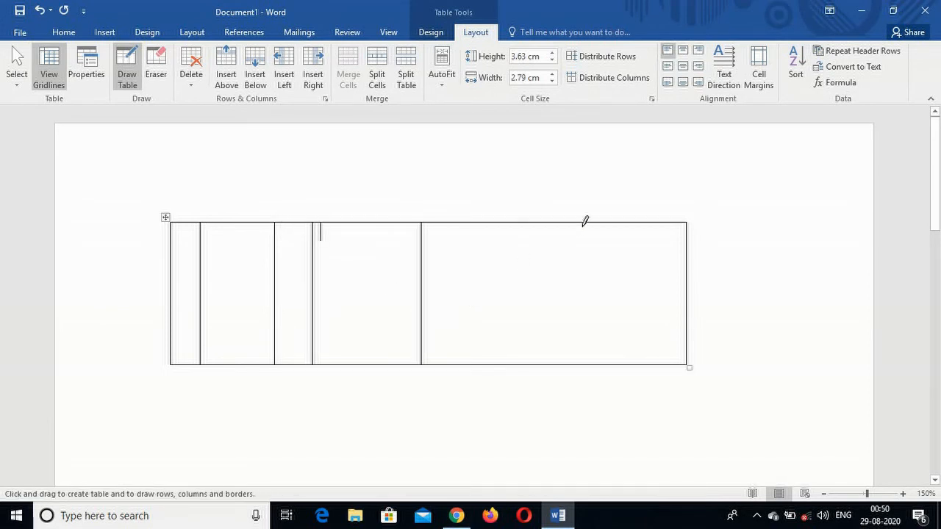
{"action": "left_click_drag", "start_coordinate": [563, 223], "coordinate": [562, 336]}
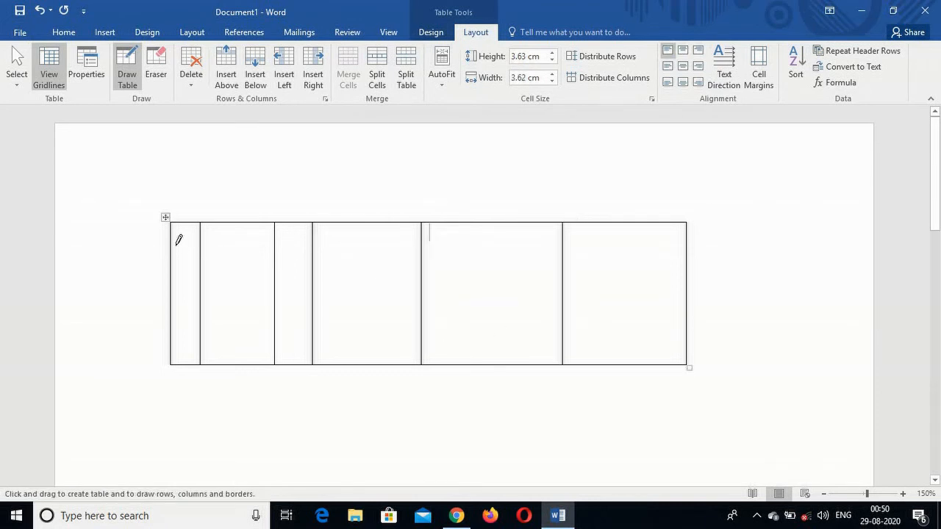
Draw three horizontal borders across the full table width to divide it into four rows.
{"action": "left_click_drag", "start_coordinate": [184, 243], "coordinate": [610, 243]}
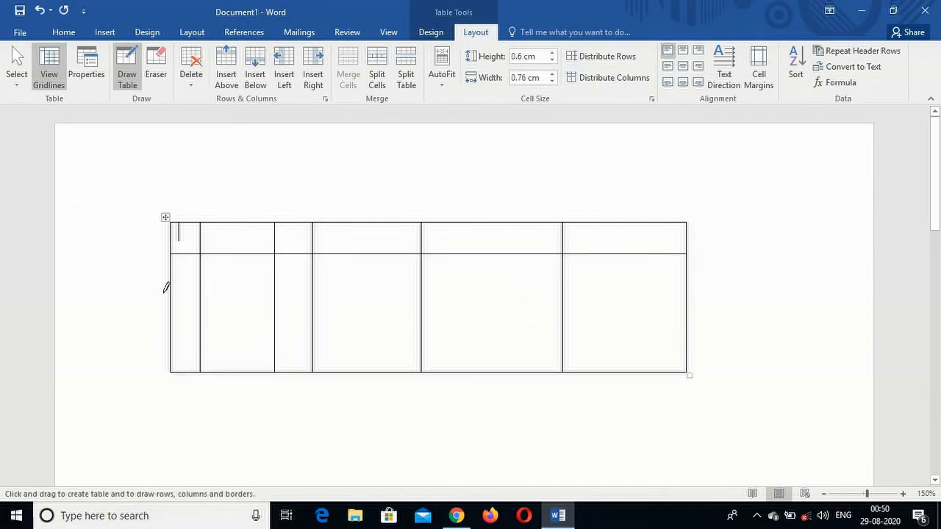
{"action": "left_click_drag", "start_coordinate": [174, 292], "coordinate": [618, 294]}
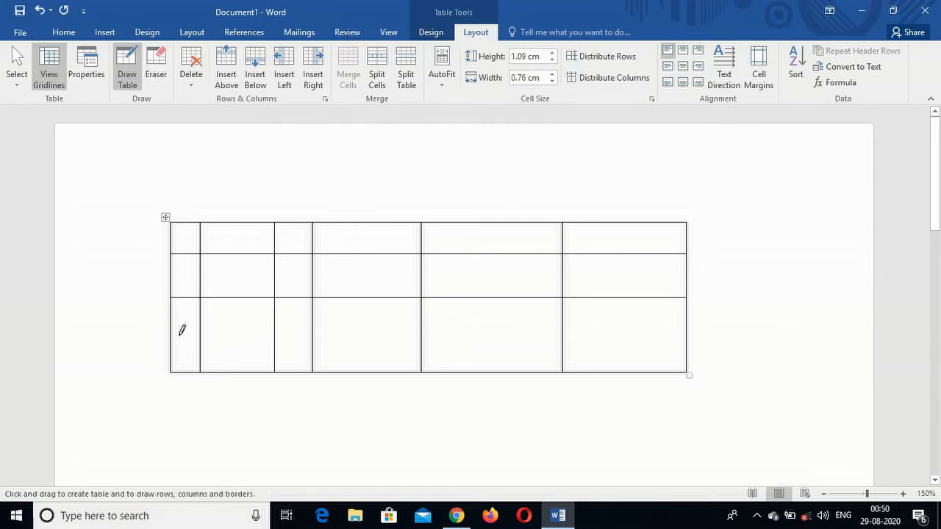
{"action": "left_click_drag", "start_coordinate": [172, 328], "coordinate": [635, 335]}
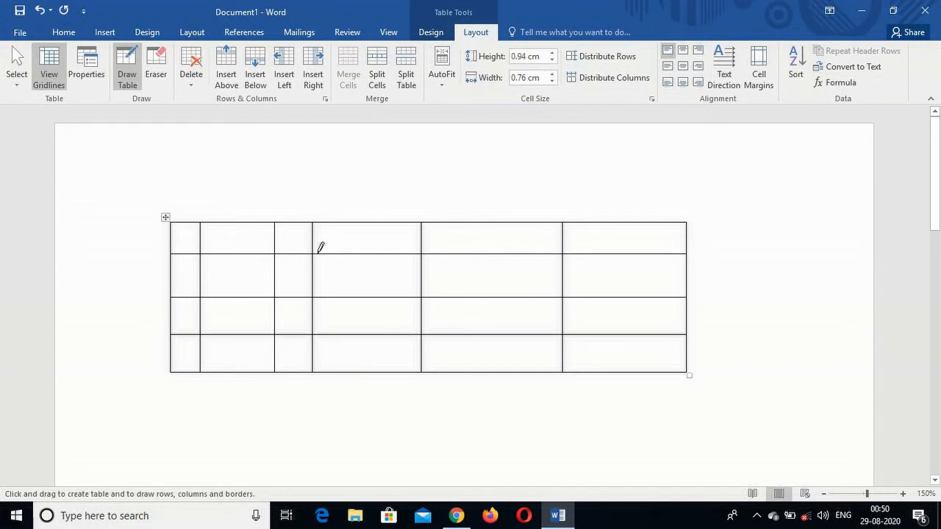
Draw two crossing diagonal lines through the fourth cell of the second row.
{"action": "mouse_move", "coordinate": [315, 256]}
{"action": "left_mouse_down"}
{"action": "mouse_move", "coordinate": [369, 283]}
{"action": "mouse_move", "coordinate": [423, 294]}
{"action": "left_mouse_up"}
{"action": "left_click_drag", "start_coordinate": [314, 254], "coordinate": [420, 294]}
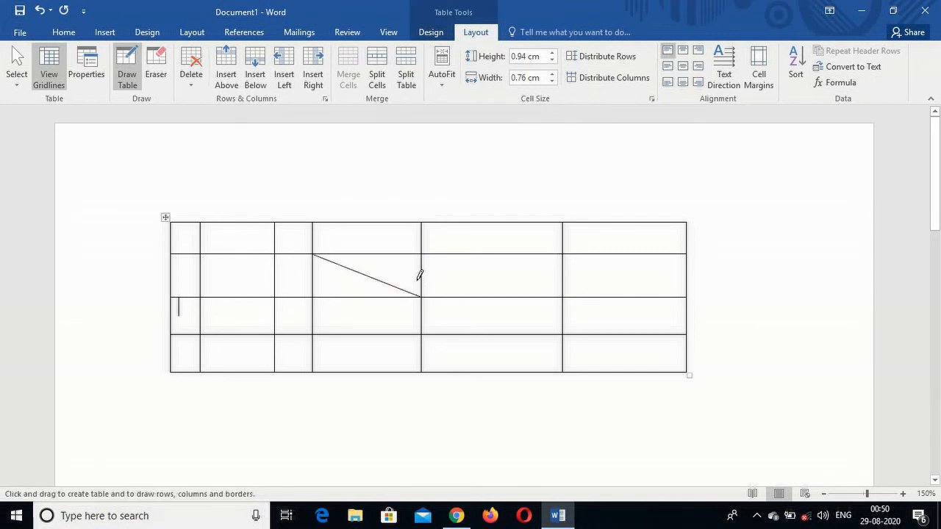
{"action": "left_click_drag", "start_coordinate": [420, 254], "coordinate": [326, 291]}
Draw vertical borders splitting the second- and third-row cells of the fifth and sixth columns, and the entire second column.
{"action": "left_click_drag", "start_coordinate": [479, 301], "coordinate": [479, 332]}
{"action": "mouse_move", "coordinate": [504, 256]}
{"action": "left_mouse_down"}
{"action": "mouse_move", "coordinate": [514, 284]}
{"action": "mouse_move", "coordinate": [519, 276]}
{"action": "left_mouse_up"}
{"action": "left_click_drag", "start_coordinate": [619, 250], "coordinate": [621, 334]}
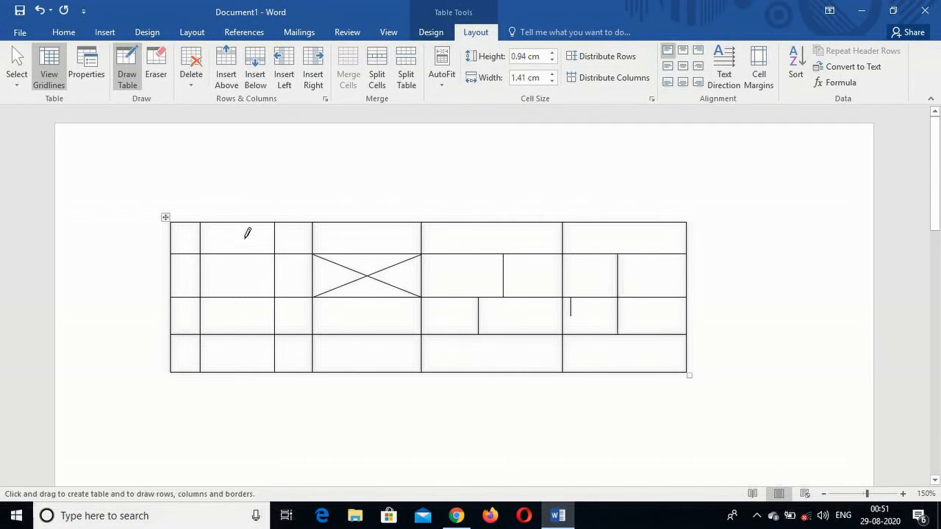
{"action": "left_click_drag", "start_coordinate": [244, 222], "coordinate": [237, 361]}
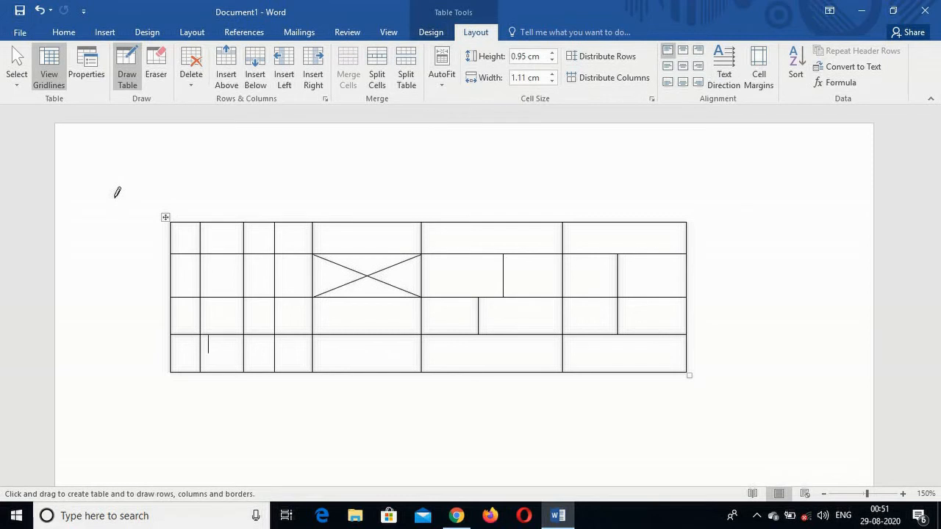
Delete the whole drawn table and check the Convert Text to Table option on the empty page.
{"action": "right_click", "coordinate": [165, 217]}
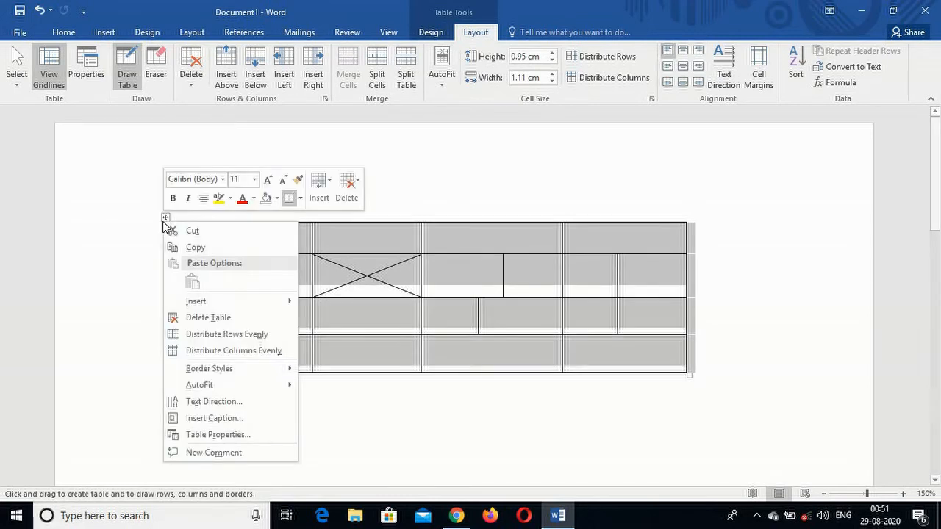
{"action": "left_click", "coordinate": [204, 317]}
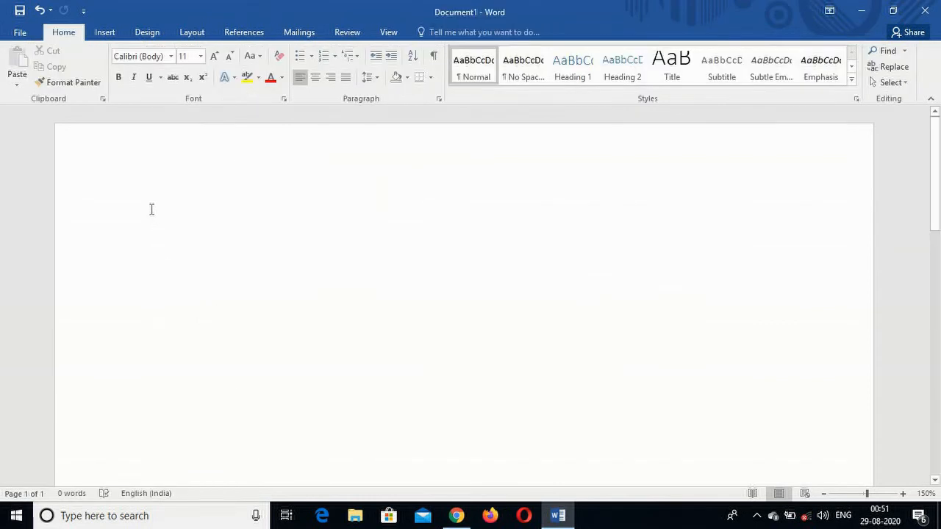
{"action": "left_click", "coordinate": [103, 33]}
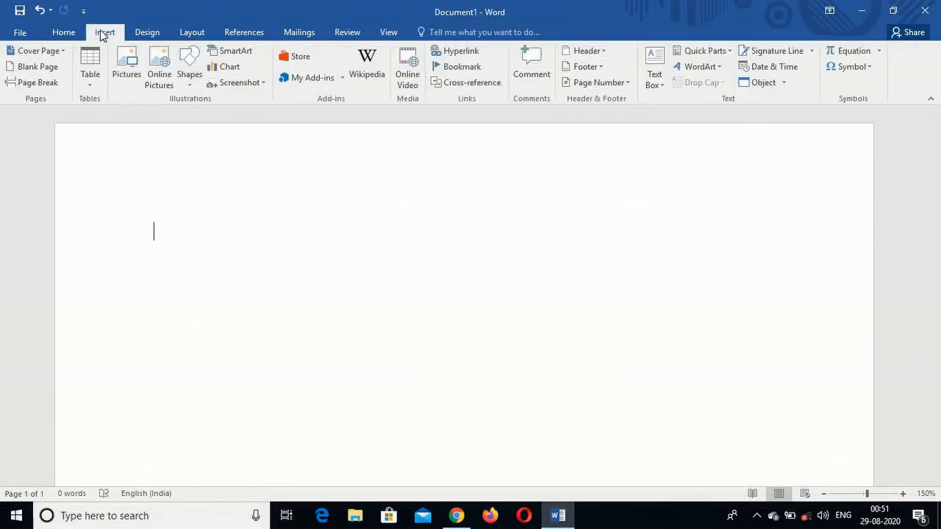
{"action": "left_click", "coordinate": [89, 84]}
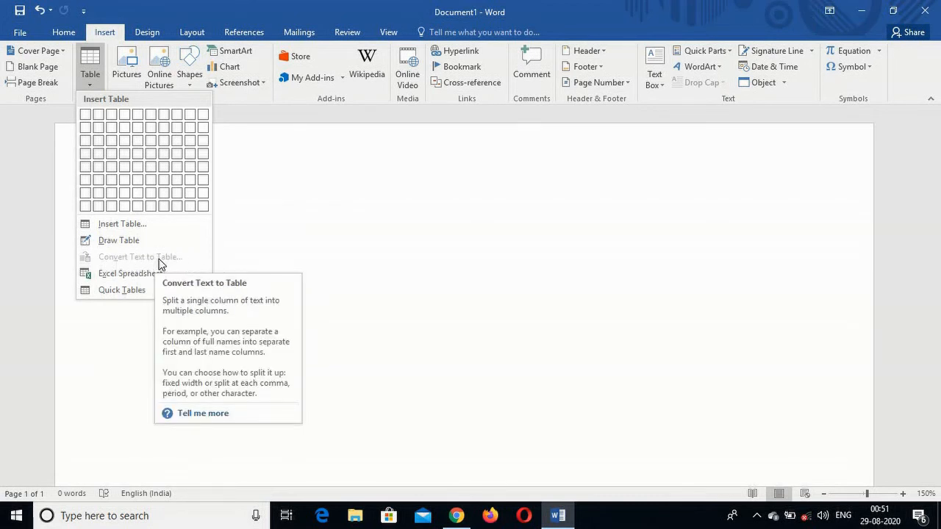
{"action": "left_click", "coordinate": [261, 210]}
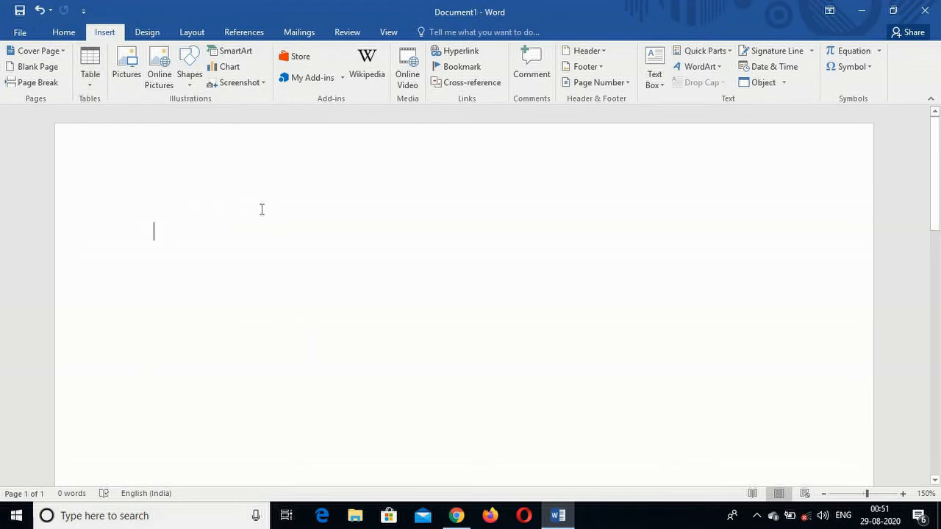
Enter six separate lines of text: "Kjfkjf", "Ffdgg", "Fdfd", "Dfd", "Dgdf" and "Gdfgdf".
{"action": "type", "text": "kjfkjf"}
{"action": "key", "text": "Return"}
{"action": "type", "text": "ffdgg"}
{"action": "key", "text": "Return"}
{"action": "type", "text": "fdfd"}
{"action": "key", "text": "Return"}
{"action": "type", "text": "dfd"}
{"action": "key", "text": "Return"}
{"action": "type", "text": "dgdf"}
{"action": "key", "text": "Return"}
{"action": "type", "text": "gdfgdf"}
{"action": "key", "text": "Return"}
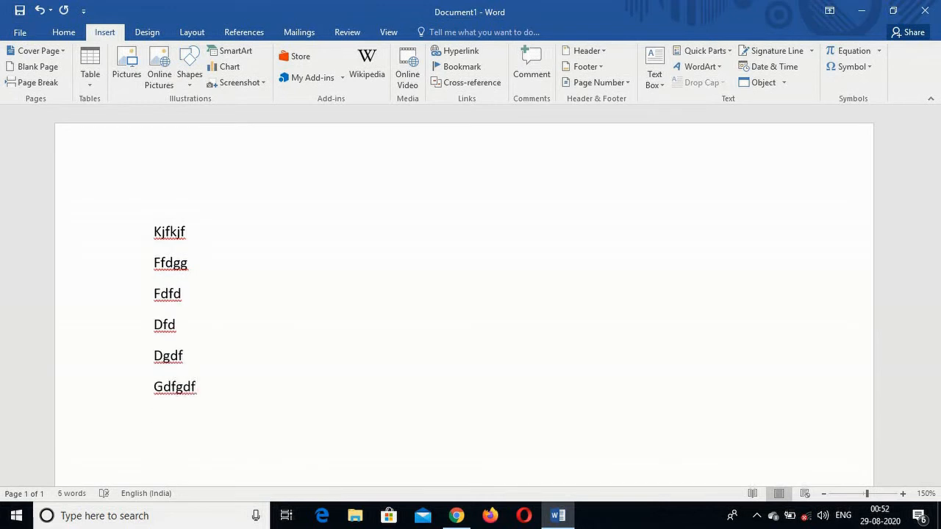
Convert all six text lines into a table with 3 columns, fixed column width Auto and text separated at paragraphs.
{"action": "left_click", "coordinate": [154, 231]}
{"action": "left_click_drag", "start_coordinate": [166, 258], "coordinate": [193, 389]}
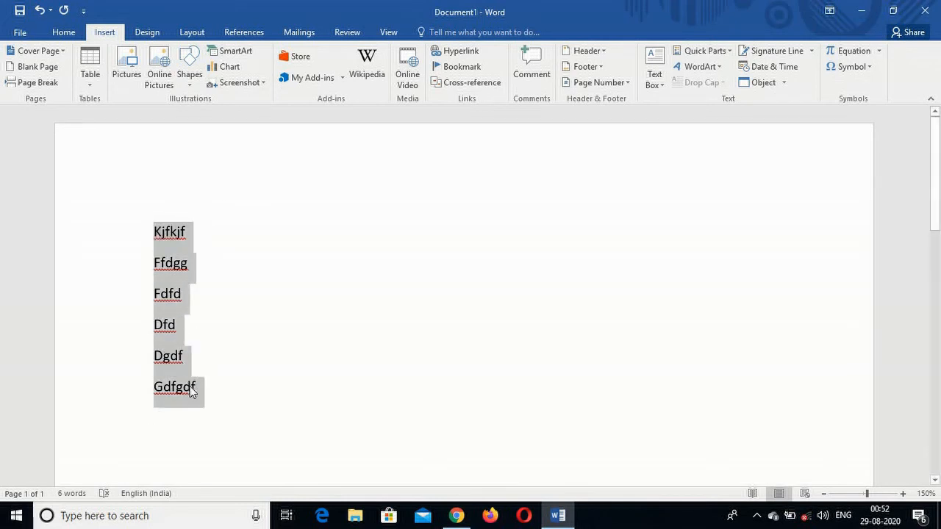
{"action": "left_click", "coordinate": [88, 81]}
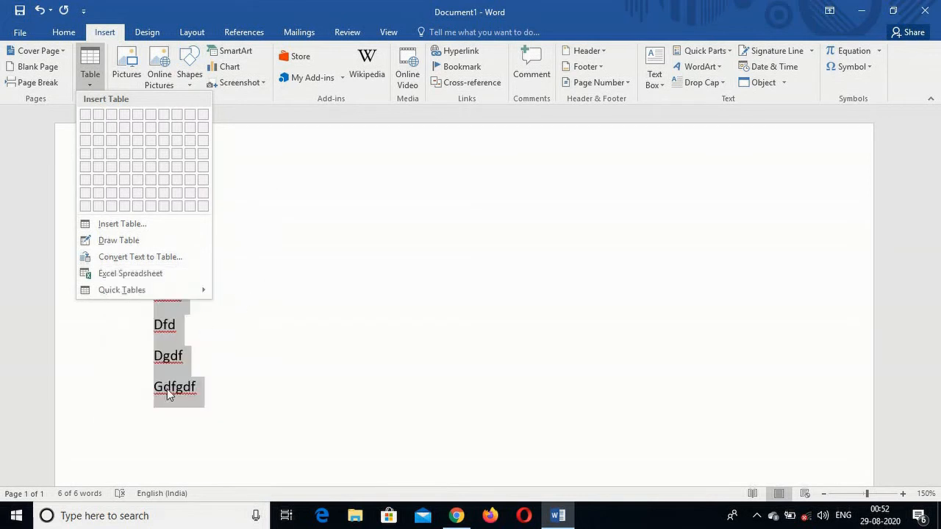
{"action": "left_click", "coordinate": [135, 257]}
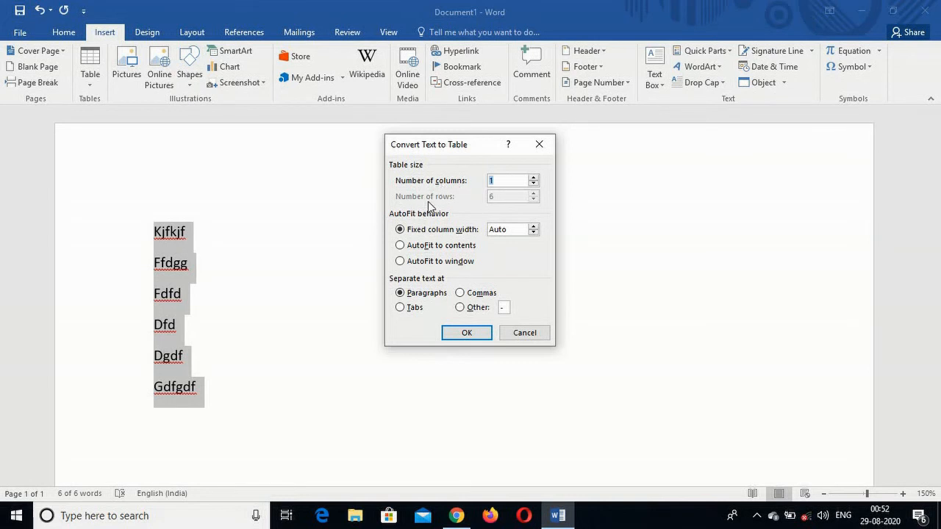
{"action": "left_click", "coordinate": [505, 180]}
{"action": "key", "text": "BackSpace"}
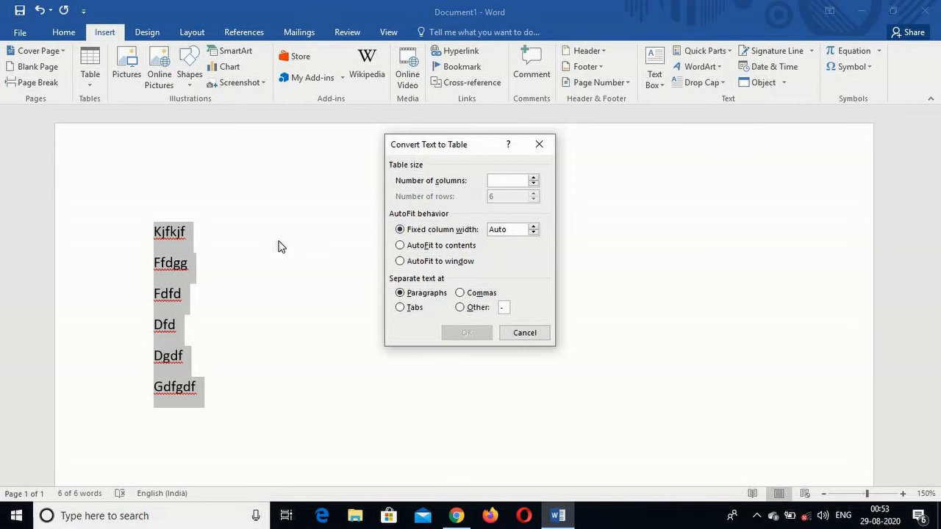
{"action": "type", "text": "3"}
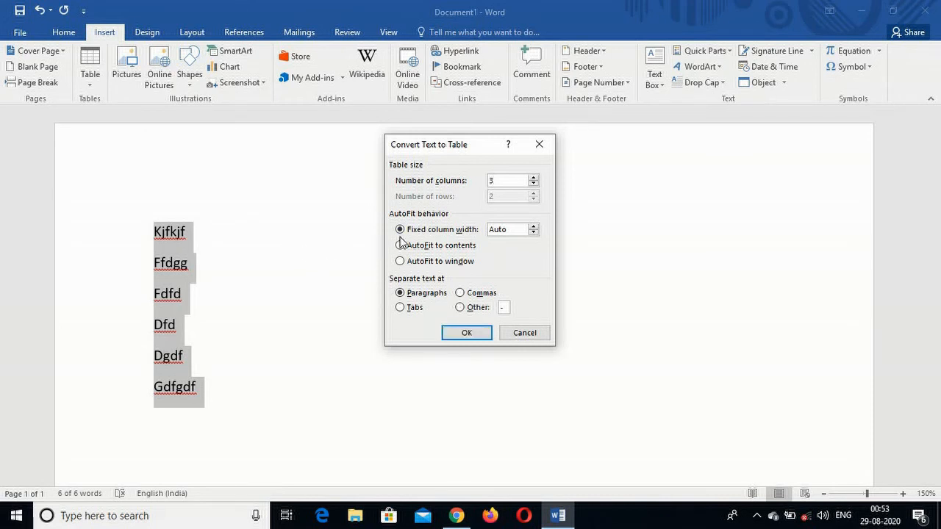
{"action": "left_click", "coordinate": [464, 334]}
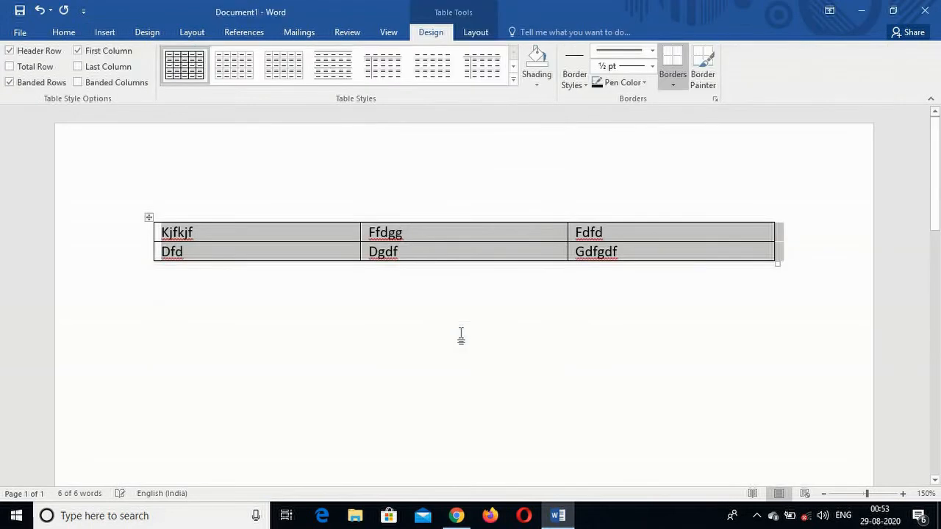
{"action": "left_click", "coordinate": [275, 330]}
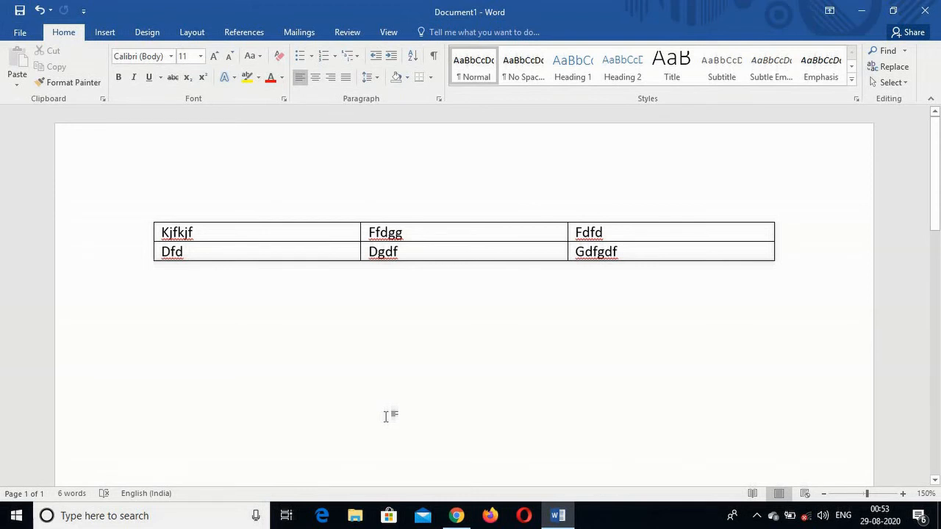
Undo the text-to-table conversion and the text entries until the page is empty.
{"action": "key", "text": "ctrl+z"}
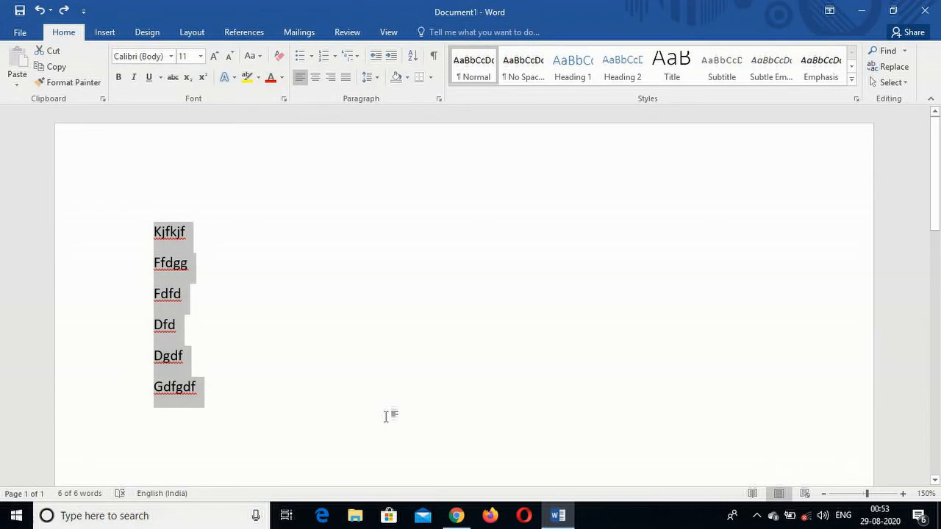
{"action": "key", "text": "ctrl+z"}
{"action": "key", "text": "ctrl+z"}
{"action": "key", "text": "ctrl+z"}
{"action": "key", "text": "ctrl+z"}
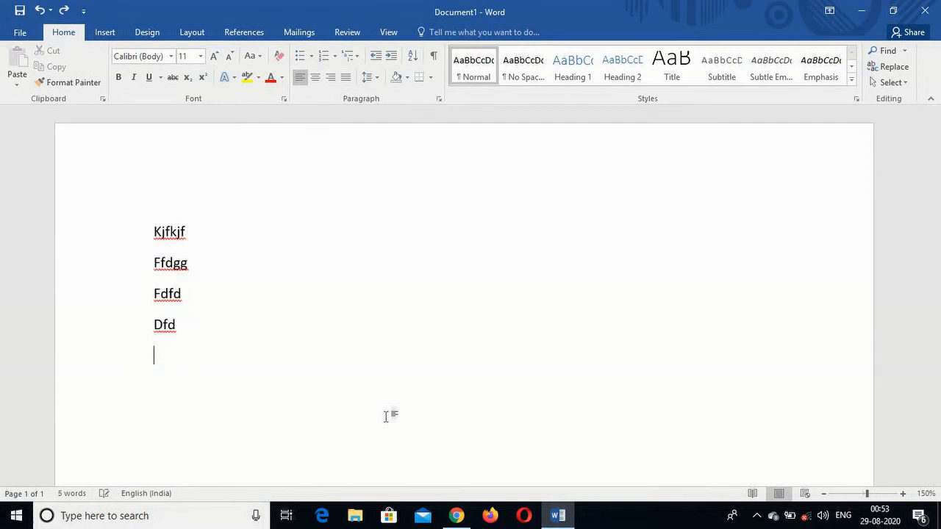
{"action": "key", "text": "ctrl+z"}
{"action": "key", "text": "ctrl+z"}
{"action": "key", "text": "ctrl+z"}
{"action": "key", "text": "ctrl+z"}
{"action": "key", "text": "ctrl+z"}
{"action": "key", "text": "ctrl+z"}
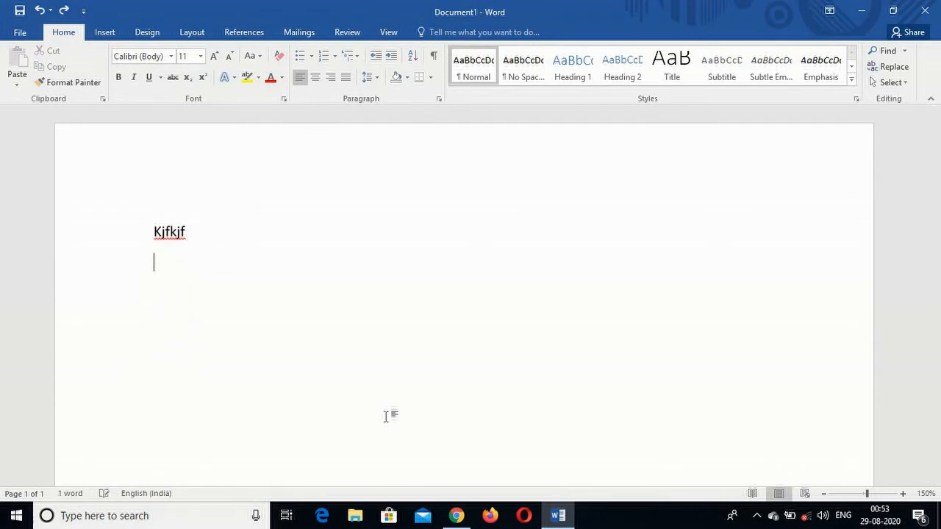
{"action": "key", "text": "ctrl+z"}
{"action": "key", "text": "ctrl+z"}
{"action": "key", "text": "ctrl+z"}
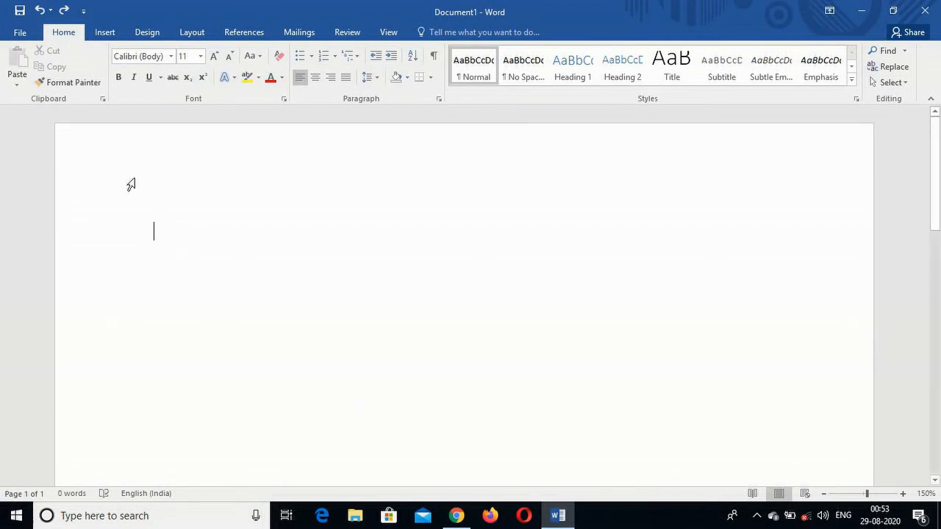
Insert an embedded Excel spreadsheet on the empty page.
{"action": "left_click", "coordinate": [105, 33]}
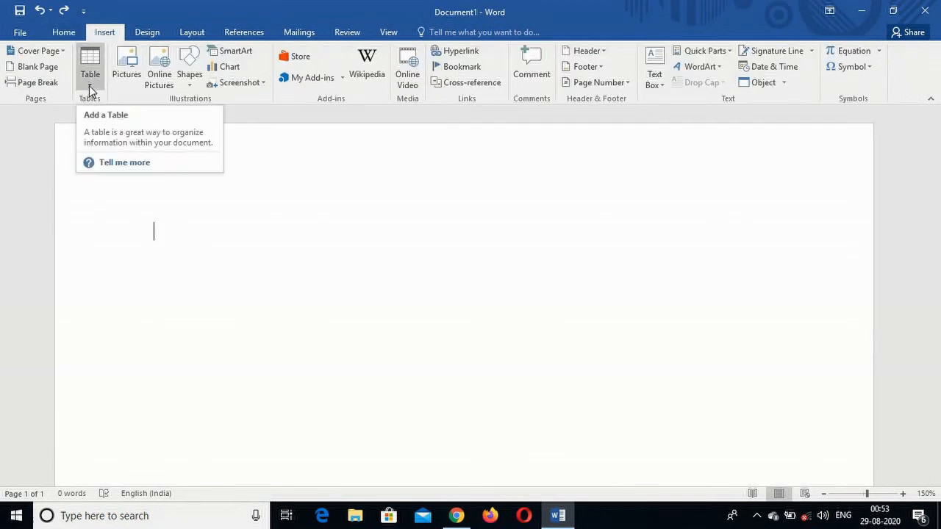
{"action": "left_click", "coordinate": [90, 86]}
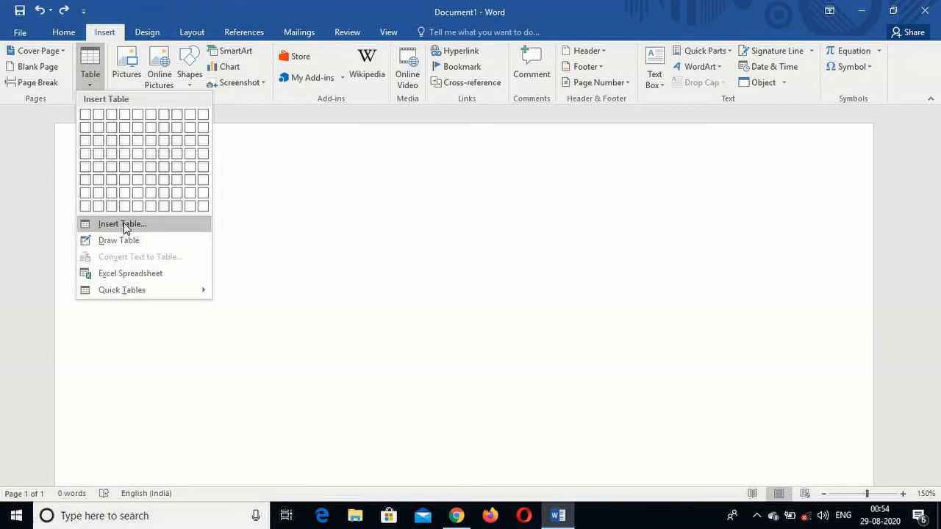
{"action": "left_click", "coordinate": [152, 276]}
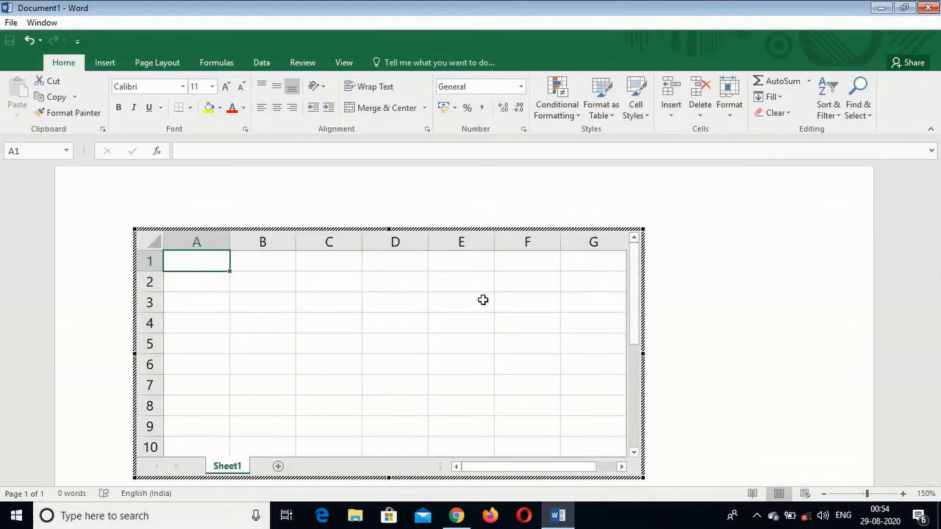
{"action": "scroll", "coordinate": [787, 307], "scroll_direction": "down", "scroll_amount": 1}
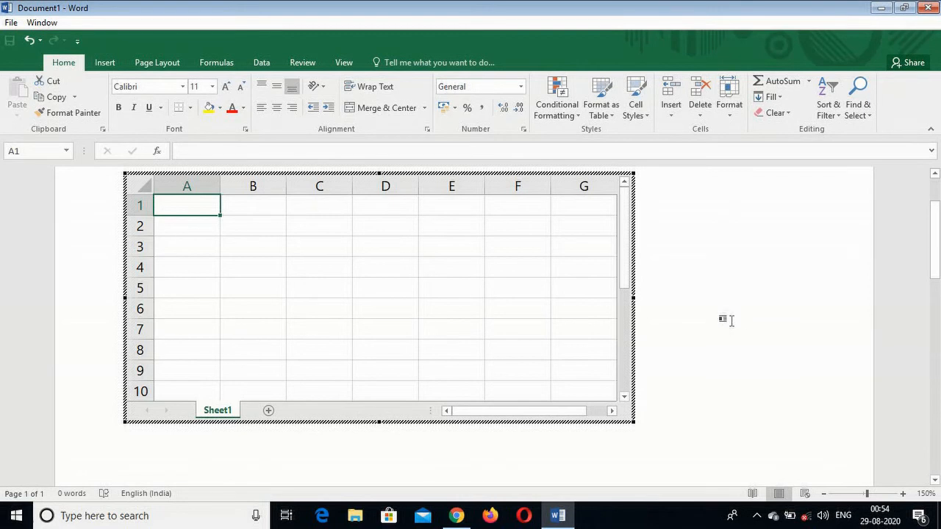
{"action": "scroll", "coordinate": [755, 314], "scroll_direction": "up", "scroll_amount": 1}
{"action": "scroll", "coordinate": [755, 315], "scroll_direction": "down", "scroll_amount": 1}
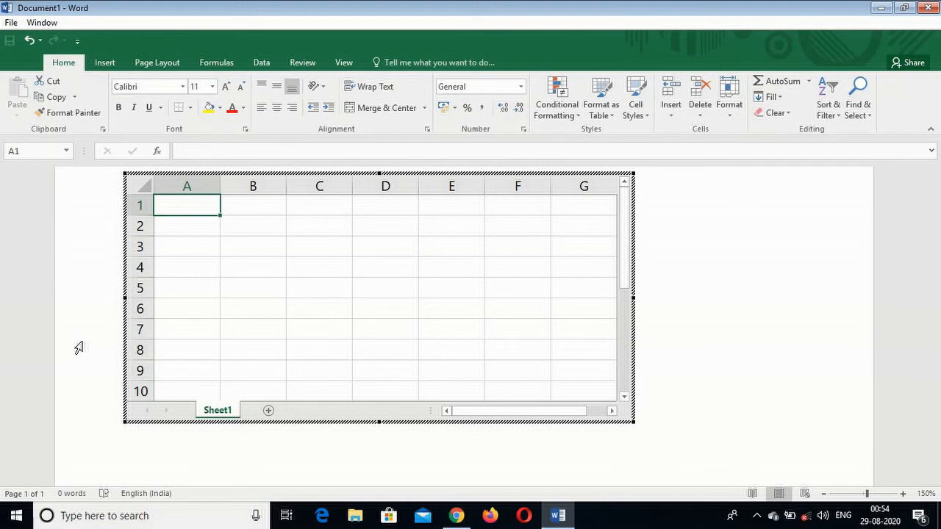
Check the extent of the embedded sheet at its last row and last column, returning to cell A1.
{"action": "key", "text": "ctrl+Down"}
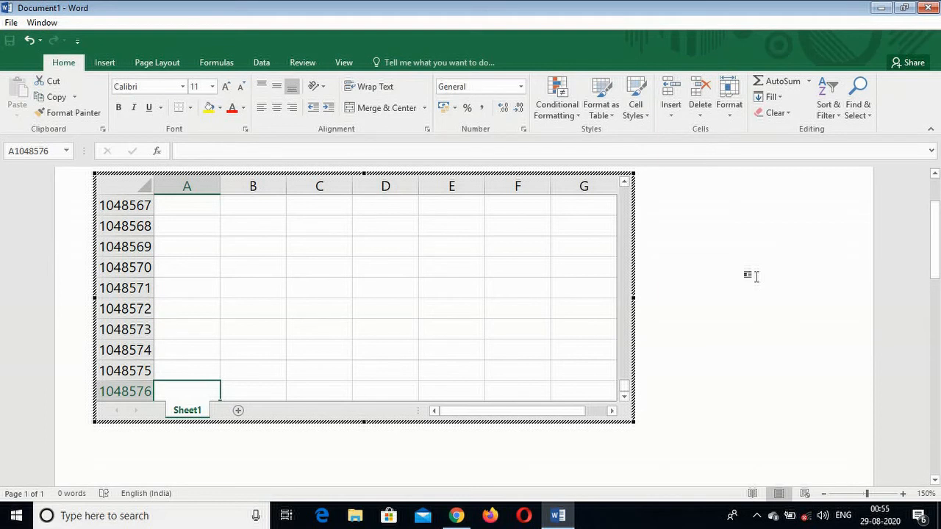
{"action": "key", "text": "ctrl+Up"}
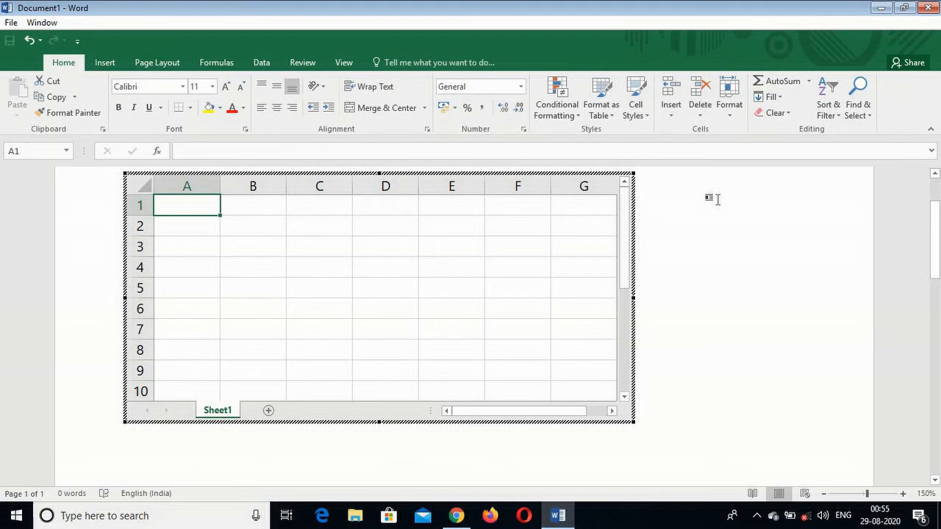
{"action": "key", "text": "ctrl+Right"}
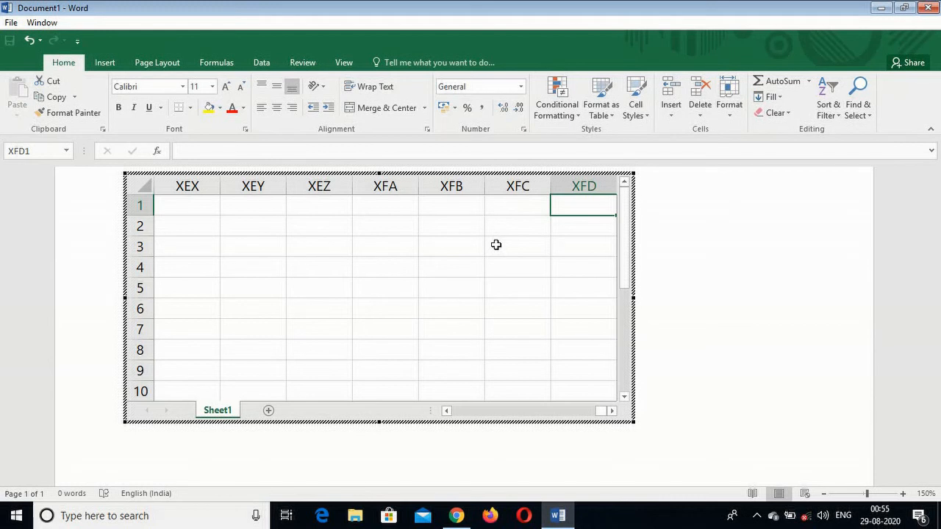
{"action": "key", "text": "ctrl+Home"}
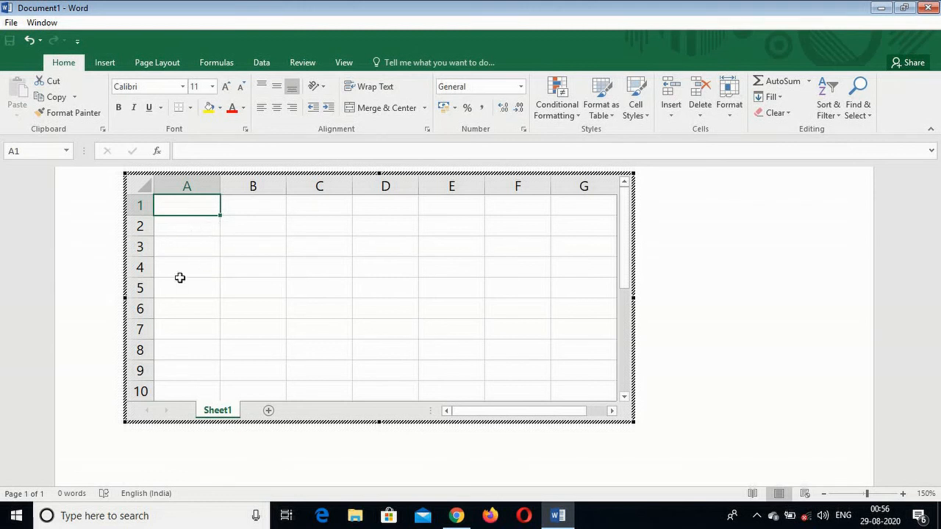
Enter "kjfkgjjkj" in cell A1 and "hfjdhjdhj" in cell C3 of the embedded sheet.
{"action": "type", "text": "kjfkgjjkj"}
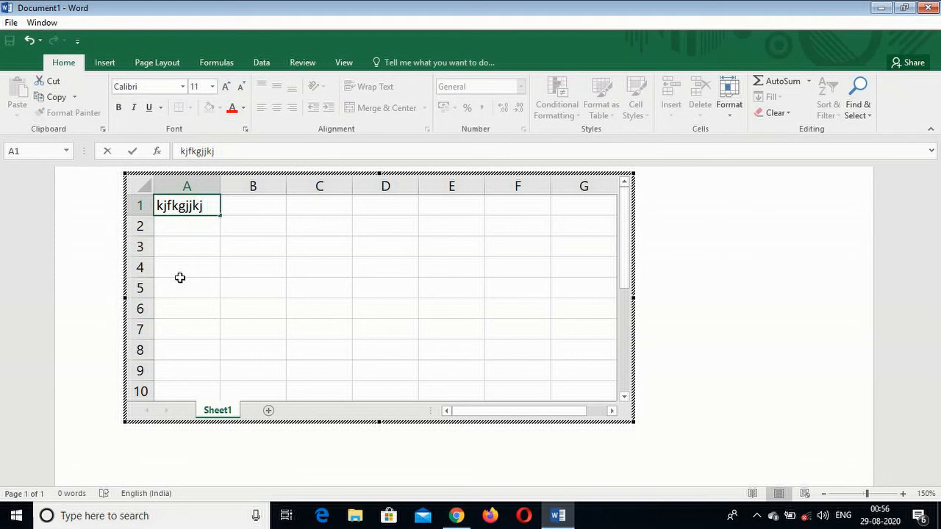
{"action": "key", "text": "Tab"}
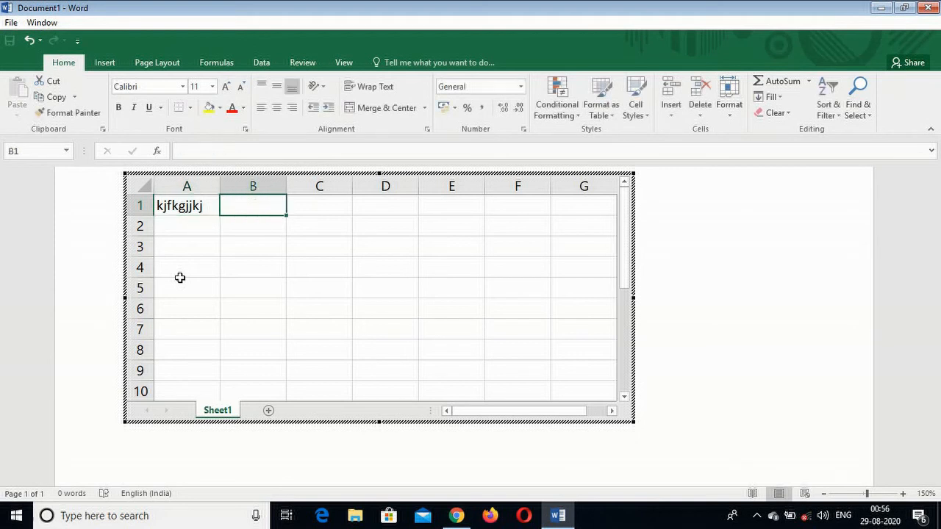
{"action": "key", "text": "Tab"}
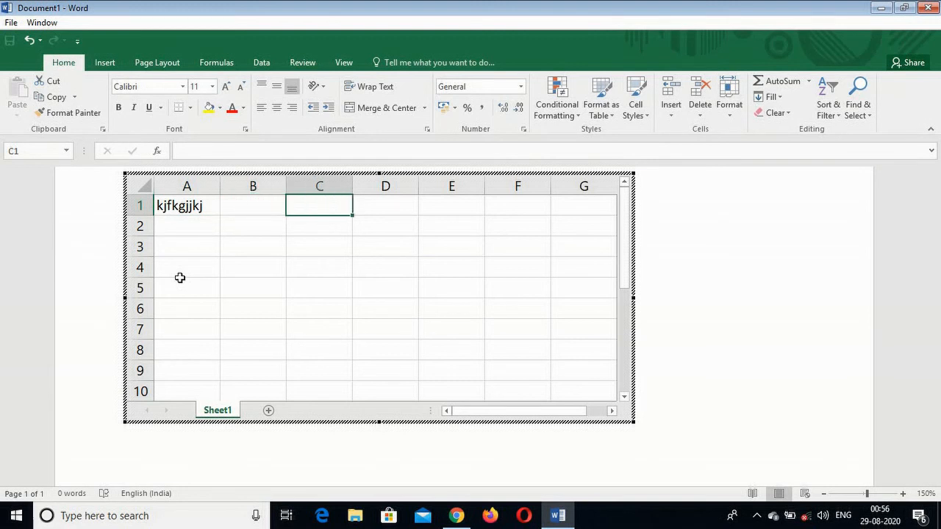
{"action": "key", "text": "Down"}
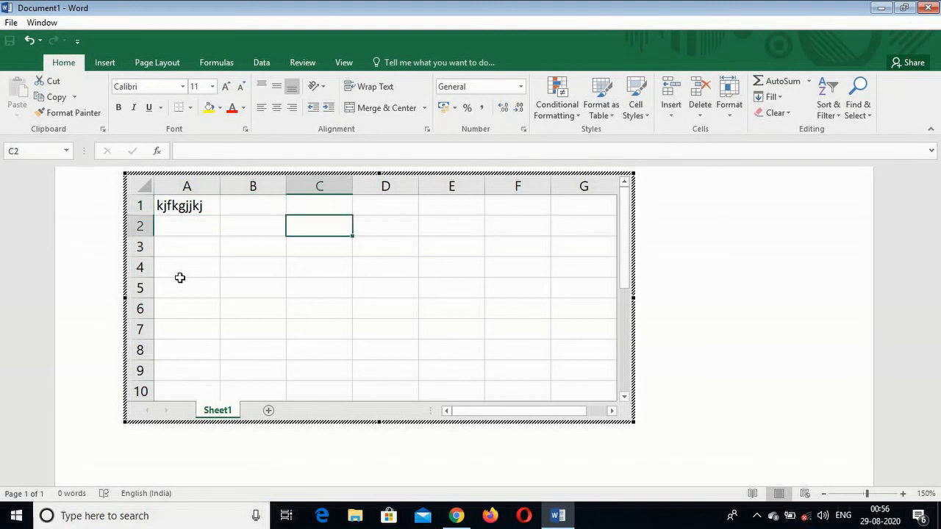
{"action": "key", "text": "Down"}
{"action": "key", "text": "Down"}
{"action": "key", "text": "Down"}
{"action": "key", "text": "Up"}
{"action": "key", "text": "Up"}
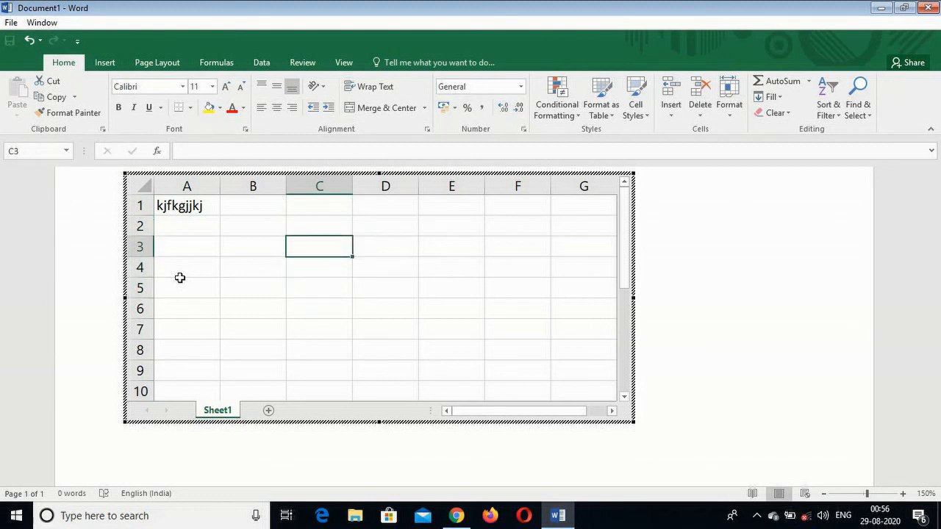
{"action": "type", "text": "hfjdhjdhj"}
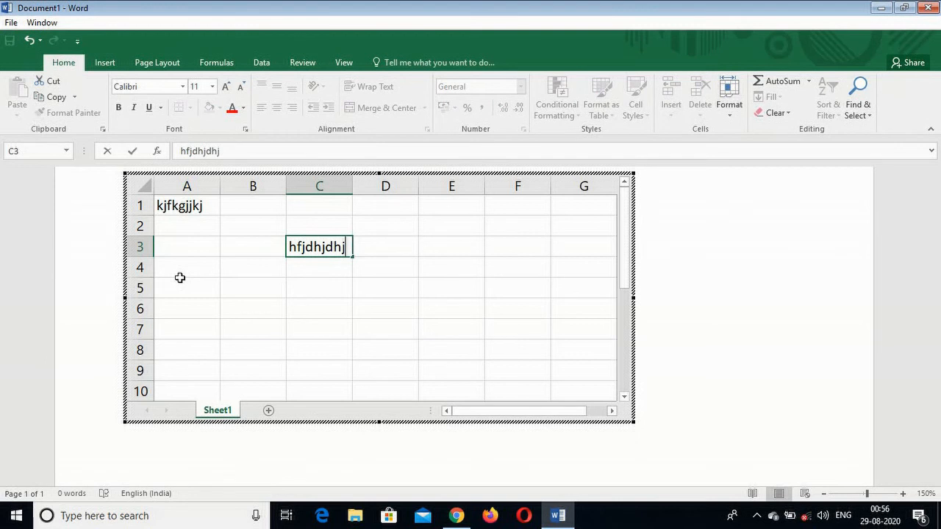
{"action": "key", "text": "Return"}
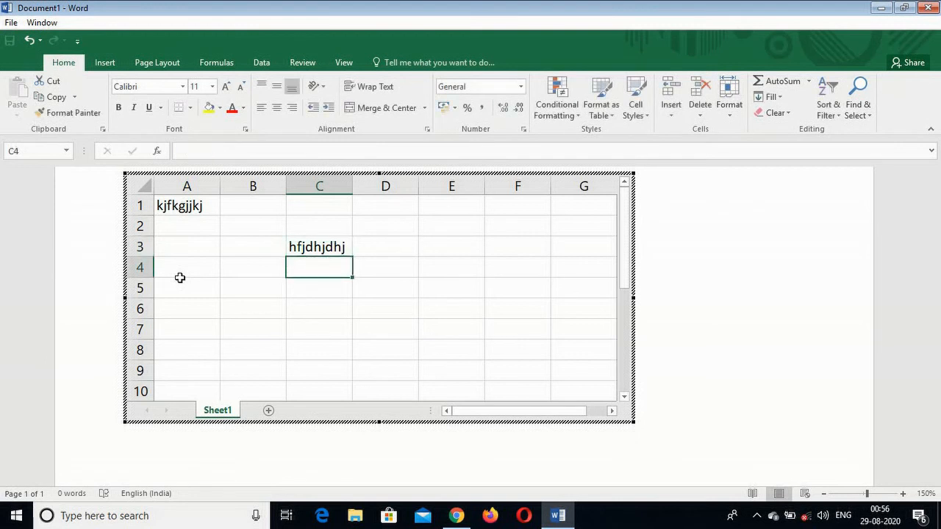
Enter "jklj" in cell C4 and "ljlfjkjkfj" in cell C5, keeping C5 selected.
{"action": "type", "text": "jklj"}
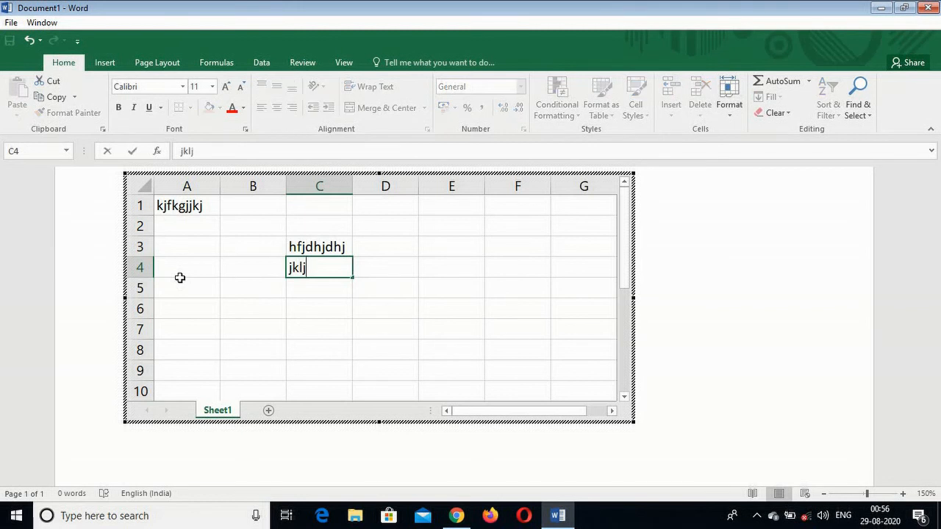
{"action": "key", "text": "Return"}
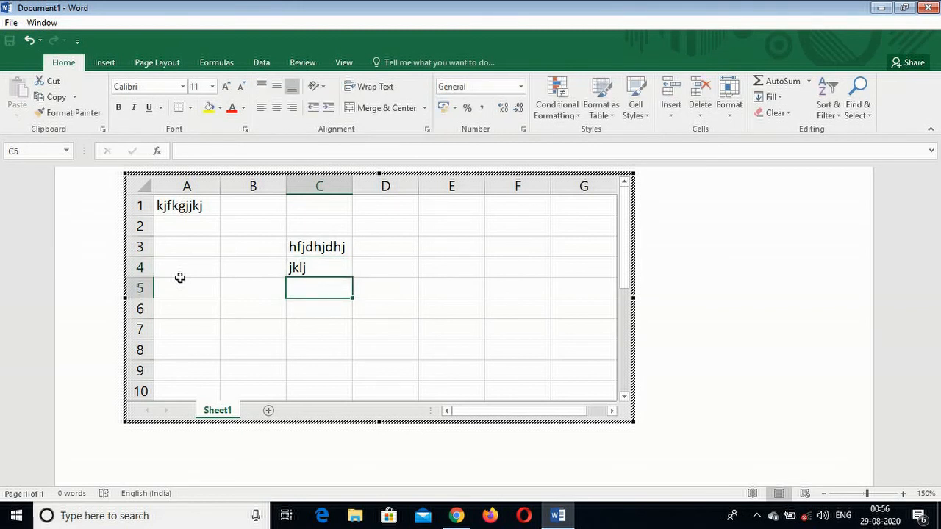
{"action": "type", "text": "ljlfjkjkfj"}
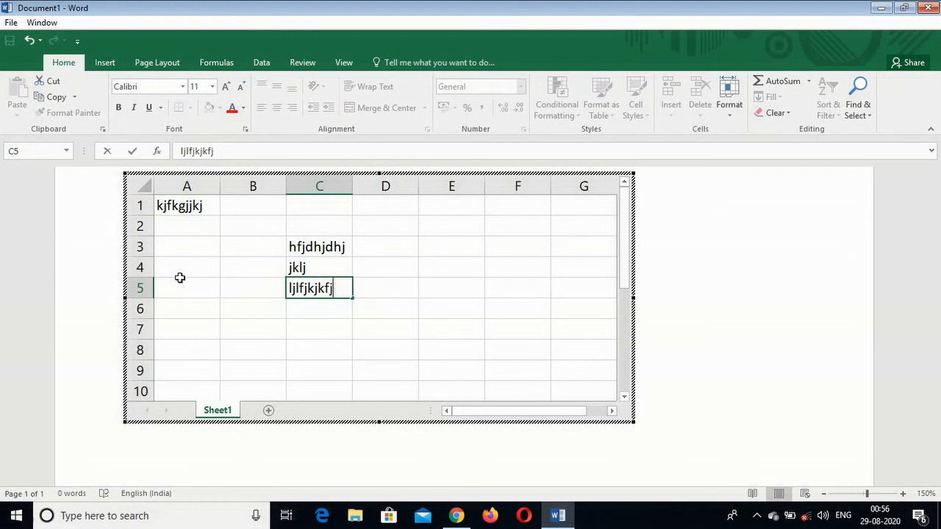
{"action": "key", "text": "ctrl+Return"}
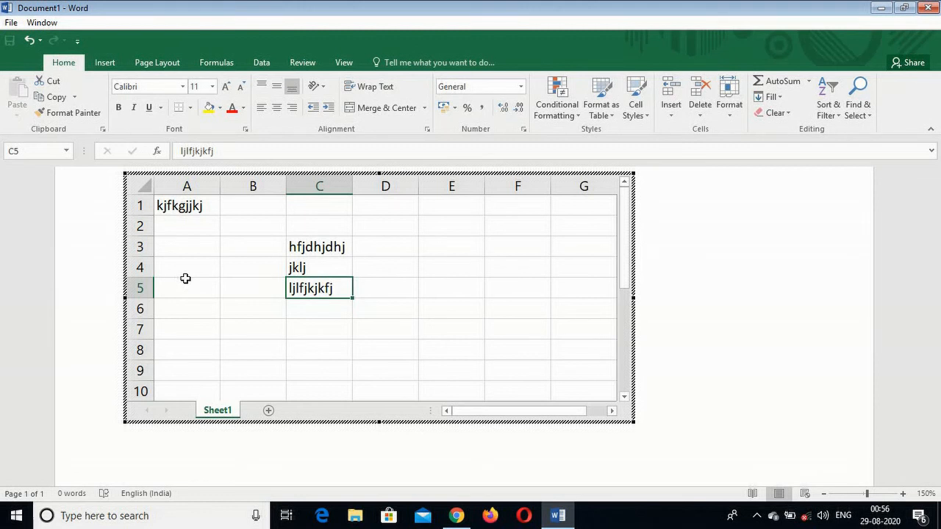
Enter "jgkjjkj", "jklfjlkgjj" and "gj;kg;fkg;fk" on three lines within cell B6 of the embedded sheet and return to the document.
{"action": "left_click", "coordinate": [263, 308]}
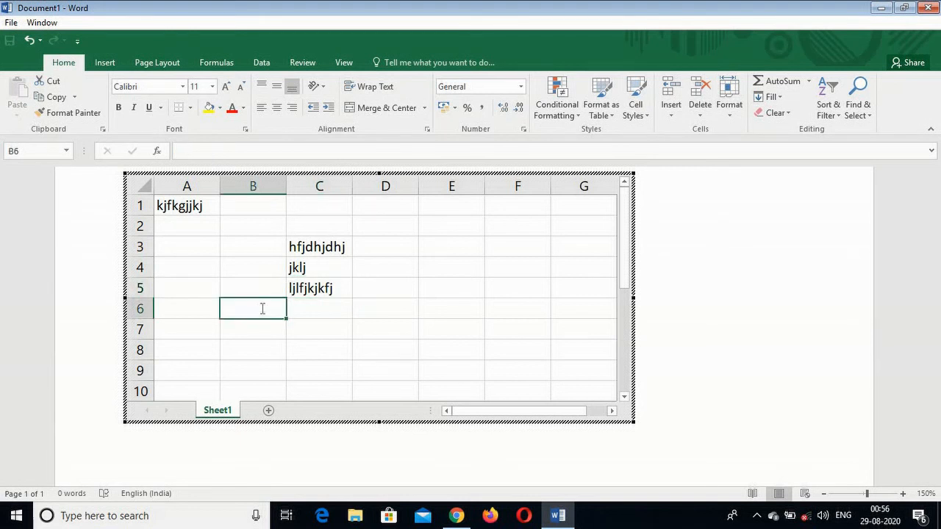
{"action": "type", "text": "jgkjjkj"}
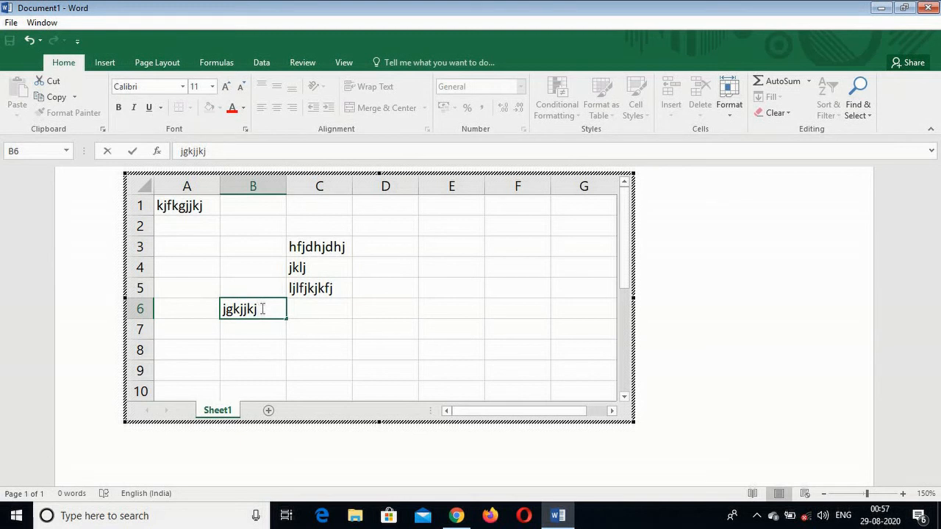
{"action": "key", "text": "Return"}
{"action": "type", "text": "jklfjlkgjj"}
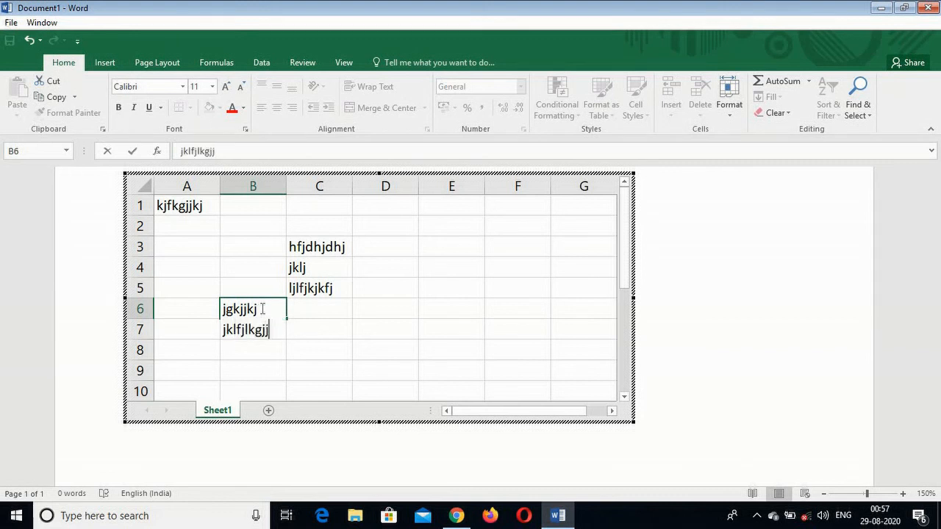
{"action": "key", "text": "Return"}
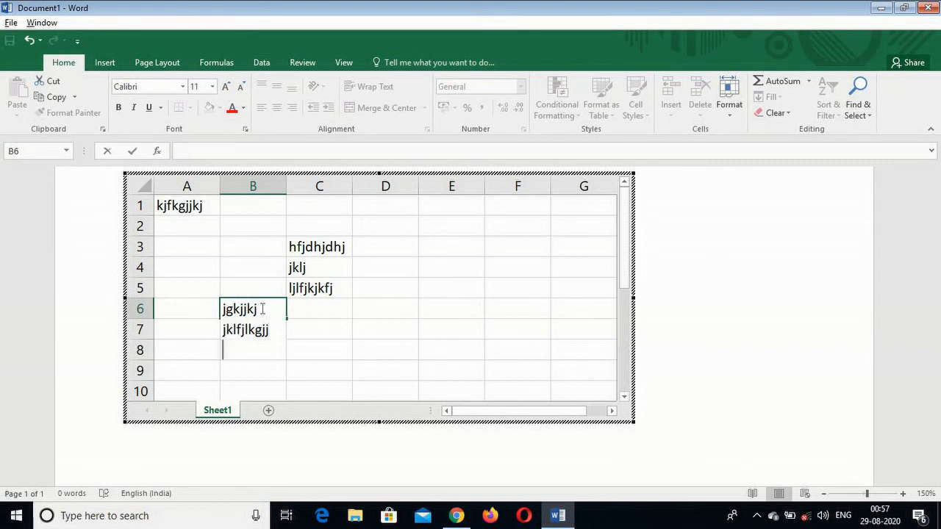
{"action": "type", "text": "gj;kg;"}
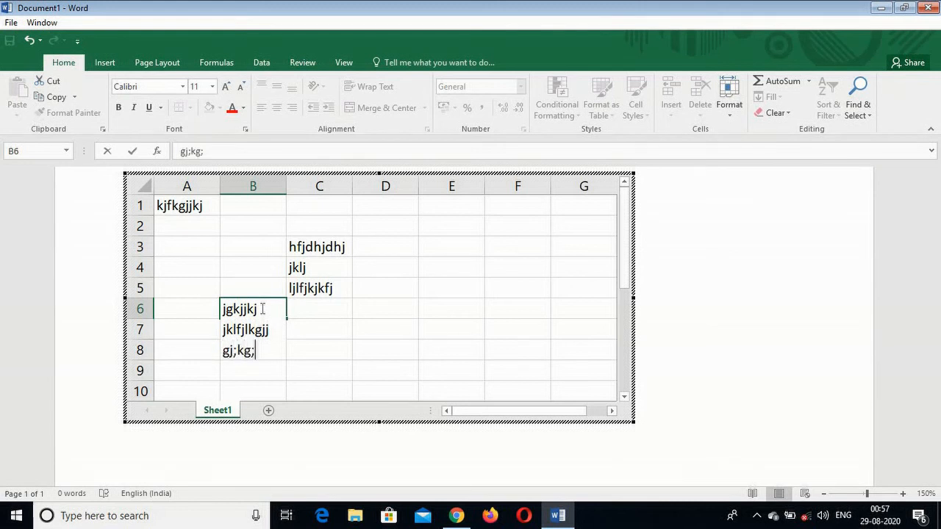
{"action": "type", "text": "fkg;fk"}
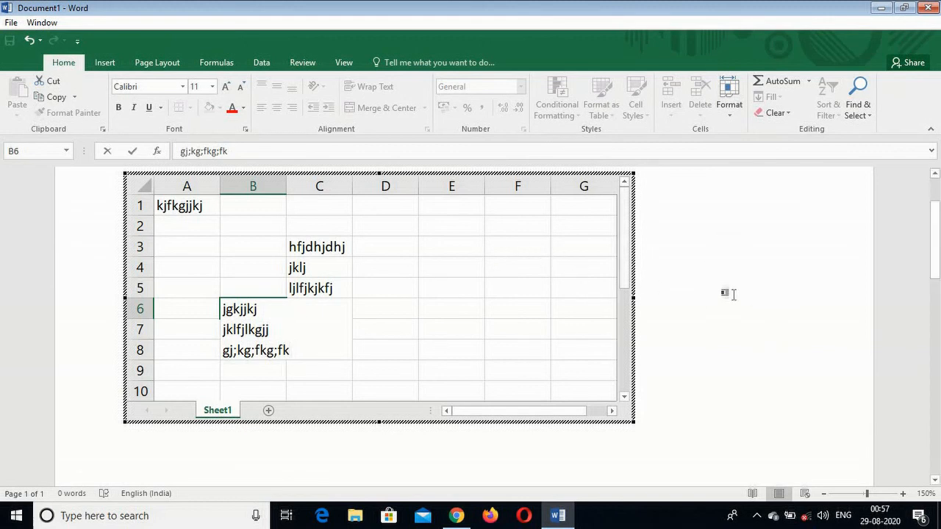
{"action": "left_click", "coordinate": [729, 286]}
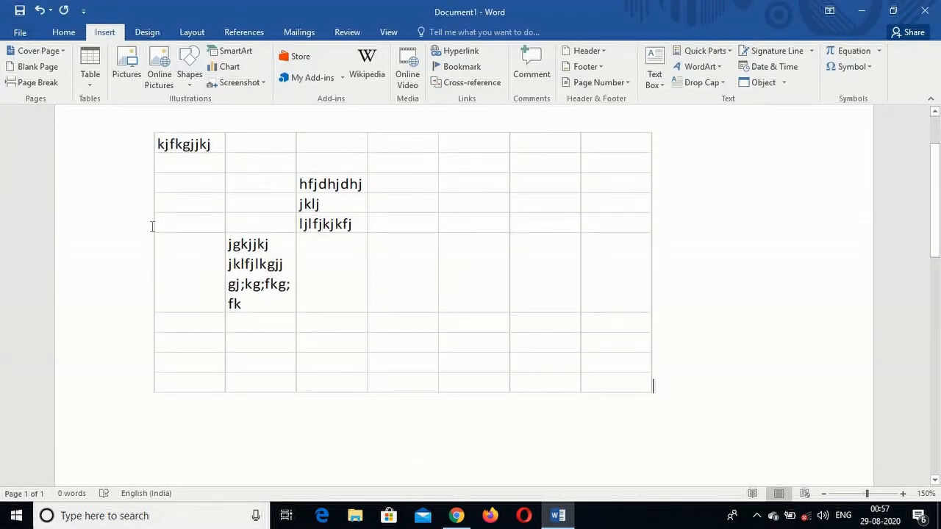
Reopen the embedded sheet for editing, look over its rows down to the sheet's end, and return to the document.
{"action": "left_click", "coordinate": [406, 218]}
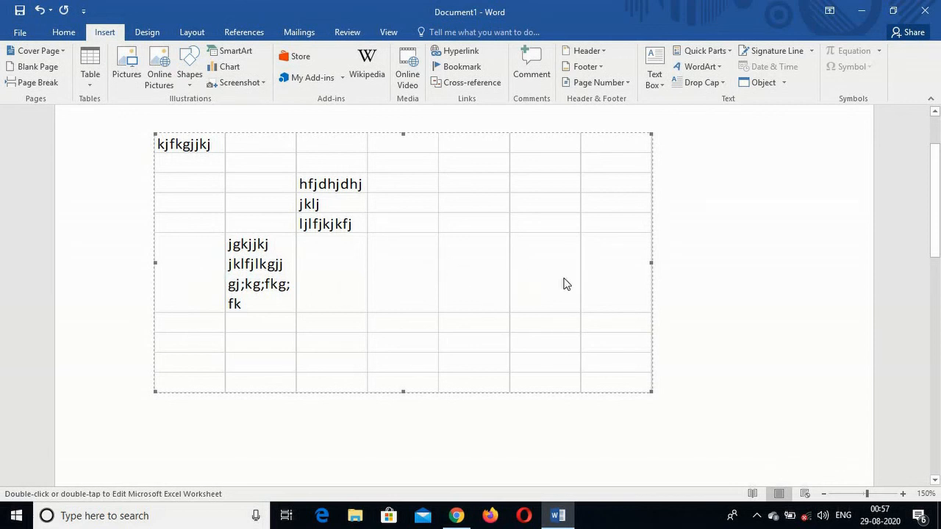
{"action": "left_click", "coordinate": [741, 338]}
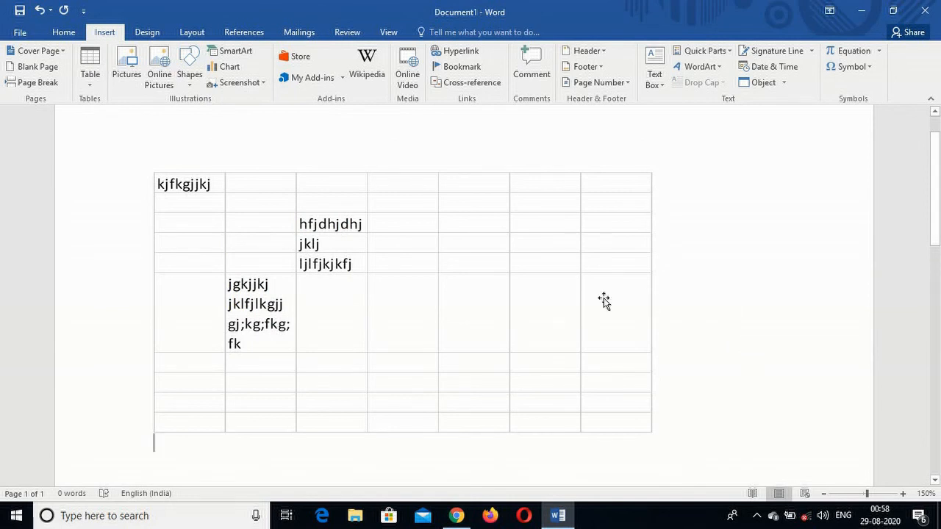
{"action": "left_click", "coordinate": [440, 303]}
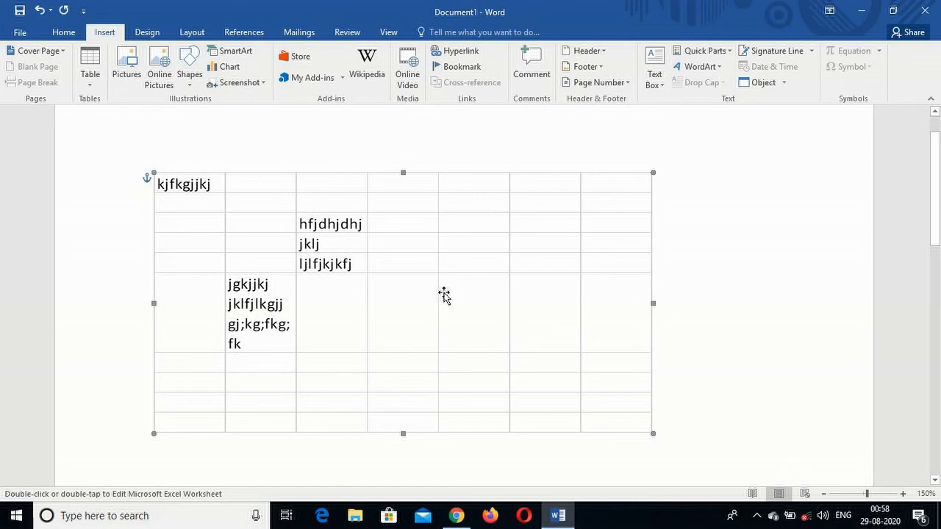
{"action": "double_click", "coordinate": [444, 295]}
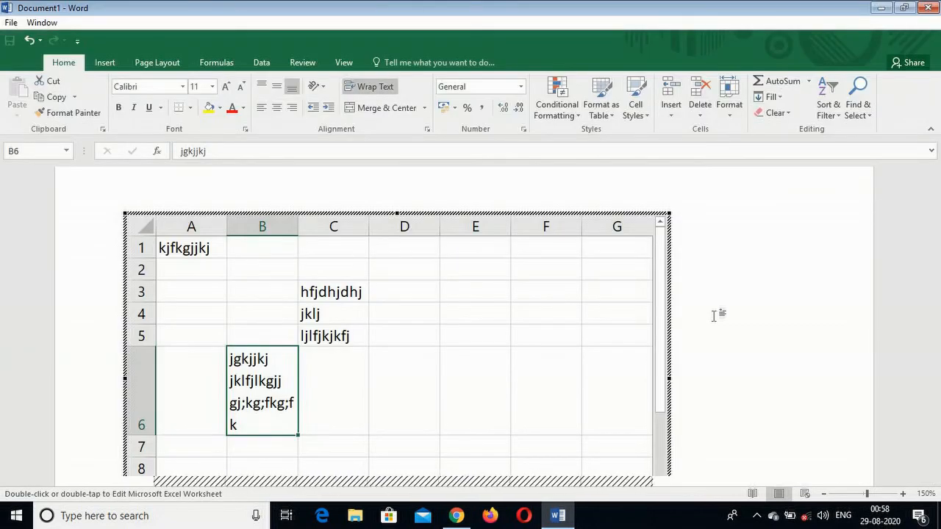
{"action": "scroll", "coordinate": [764, 318], "scroll_direction": "down", "scroll_amount": 1}
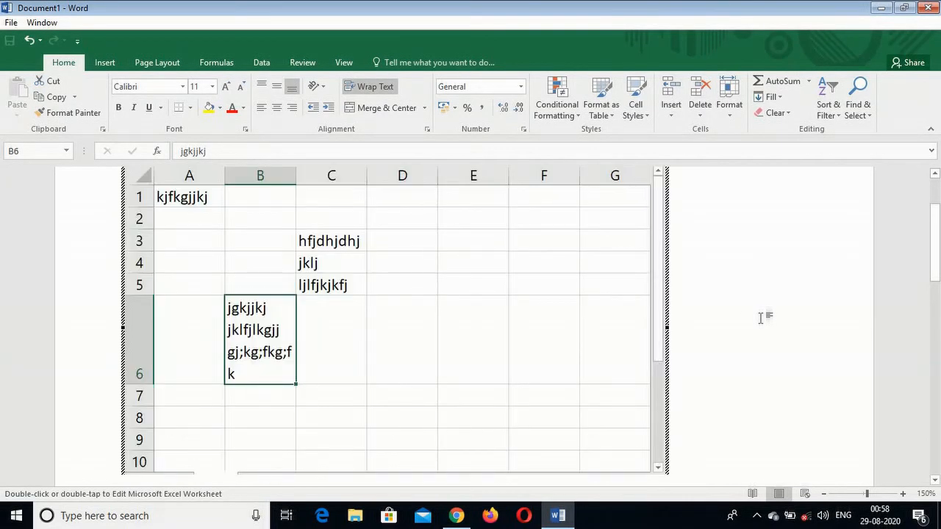
{"action": "scroll", "coordinate": [787, 316], "scroll_direction": "down", "scroll_amount": 1}
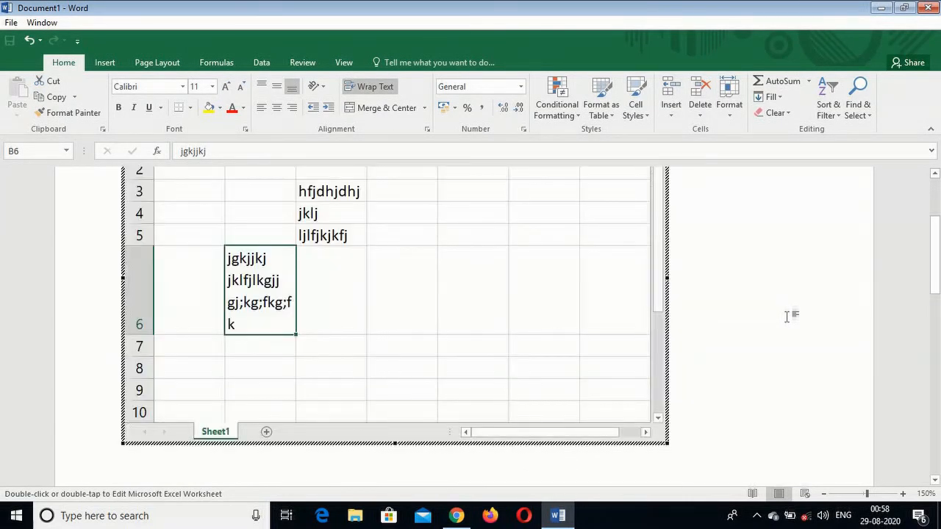
{"action": "scroll", "coordinate": [788, 315], "scroll_direction": "up", "scroll_amount": 1}
{"action": "left_click", "coordinate": [758, 281]}
{"action": "scroll", "coordinate": [450, 243], "scroll_direction": "up", "scroll_amount": 1}
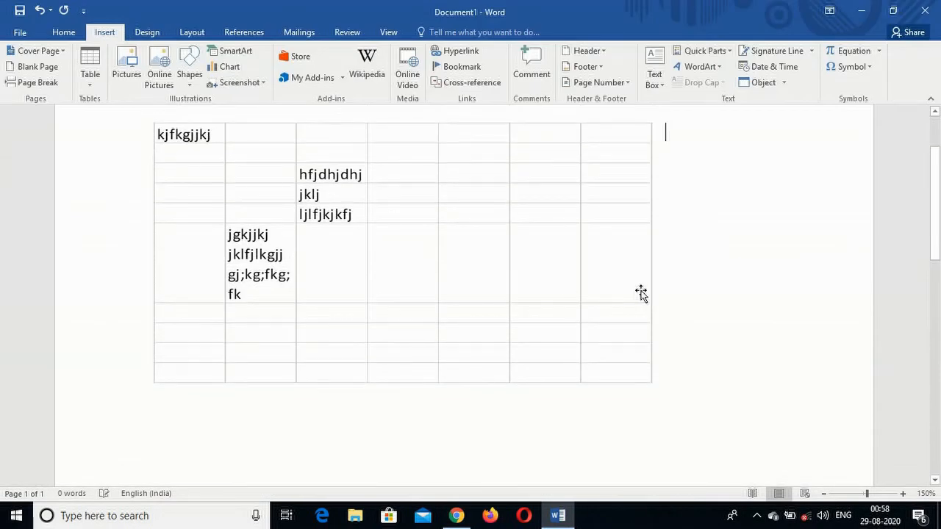
Delete the embedded Excel spreadsheet from the page.
{"action": "scroll", "coordinate": [714, 309], "scroll_direction": "up", "scroll_amount": 1}
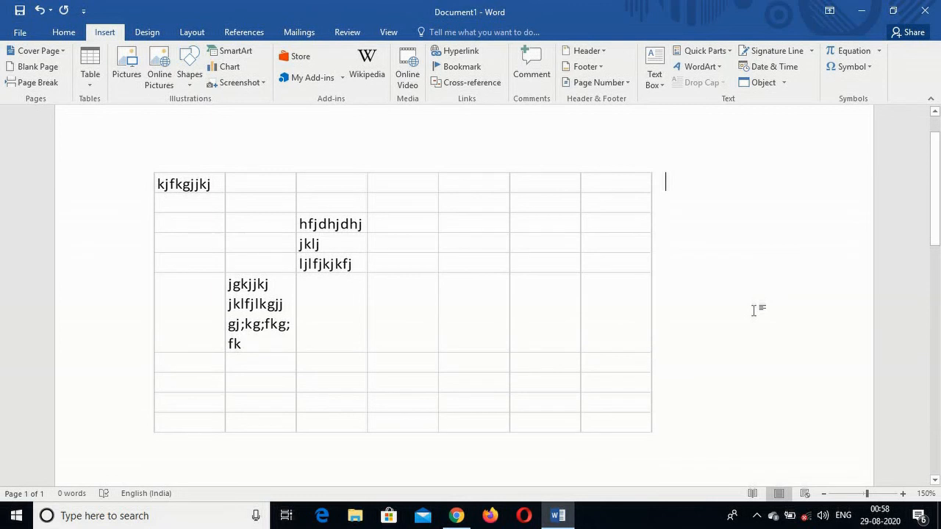
{"action": "left_click", "coordinate": [83, 218]}
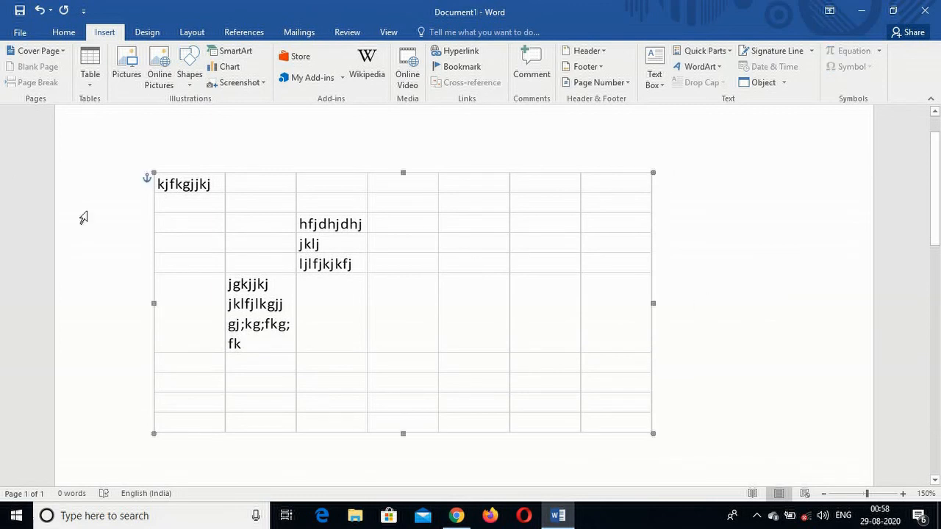
{"action": "key", "text": "Delete"}
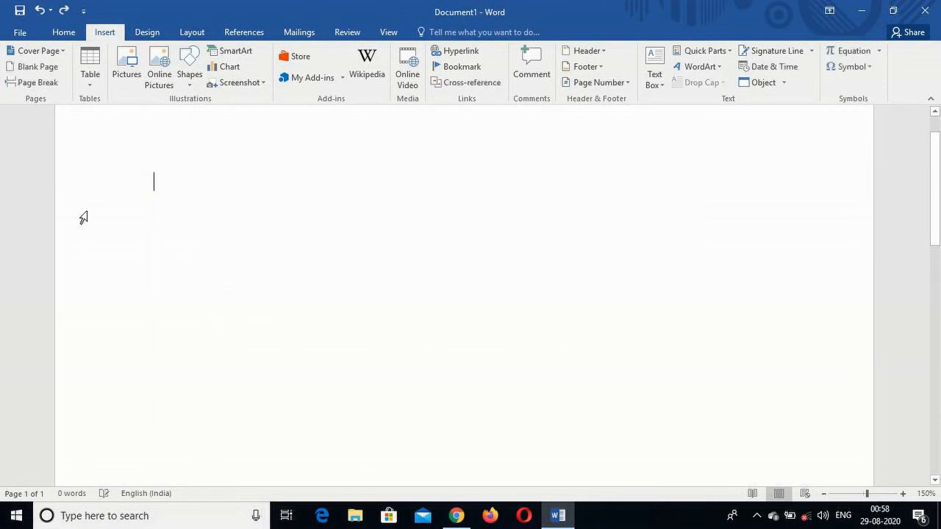
Insert the built-in quick table "With Subheads 1" on the empty page.
{"action": "left_click", "coordinate": [89, 81]}
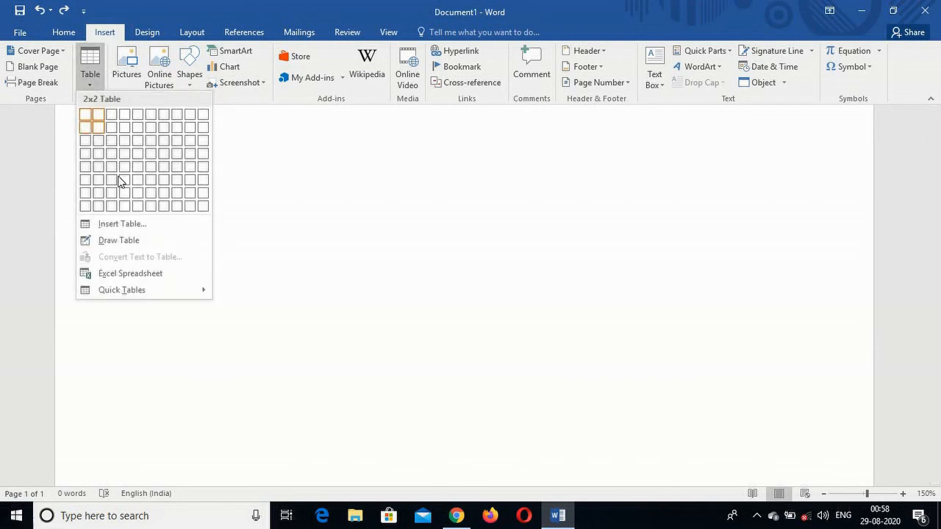
{"action": "left_click", "coordinate": [120, 291]}
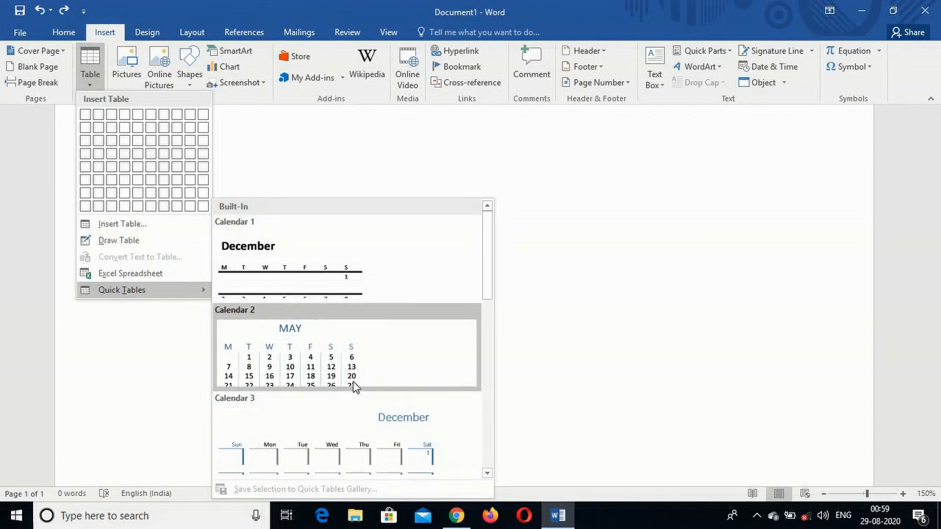
{"action": "scroll", "coordinate": [353, 387], "scroll_direction": "down", "scroll_amount": 3}
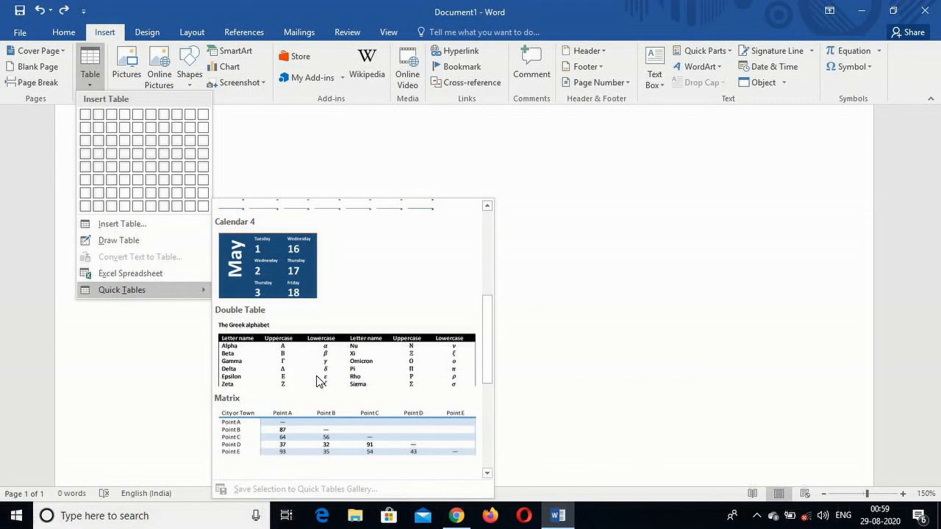
{"action": "scroll", "coordinate": [324, 374], "scroll_direction": "down", "scroll_amount": 3}
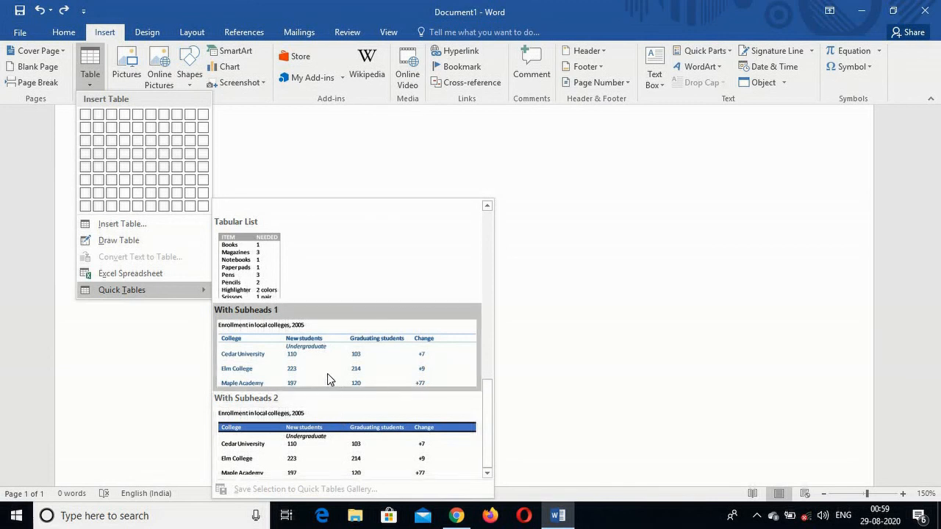
{"action": "left_click", "coordinate": [308, 361]}
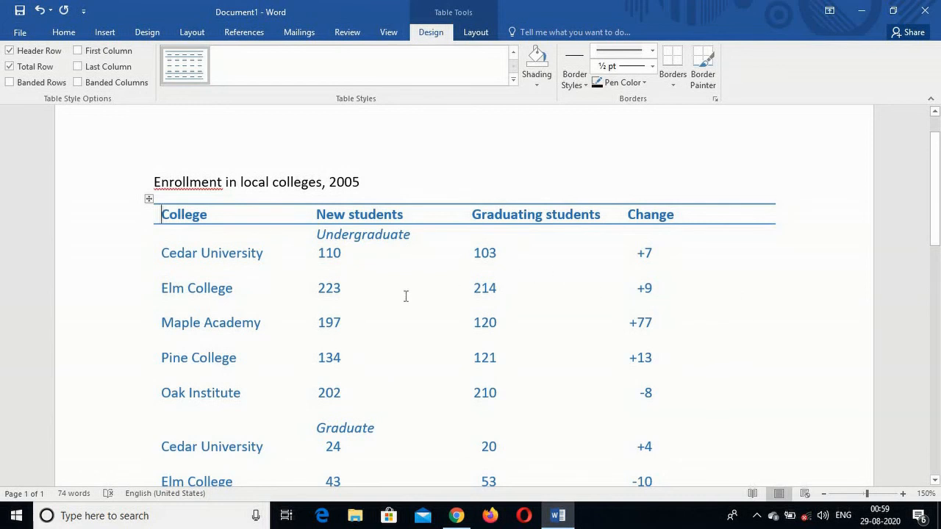
Change Elm College's undergraduate new students value to 555.
{"action": "left_click", "coordinate": [350, 291]}
{"action": "key", "text": "BackSpace"}
{"action": "key", "text": "BackSpace"}
{"action": "key", "text": "BackSpace"}
{"action": "type", "text": "555"}
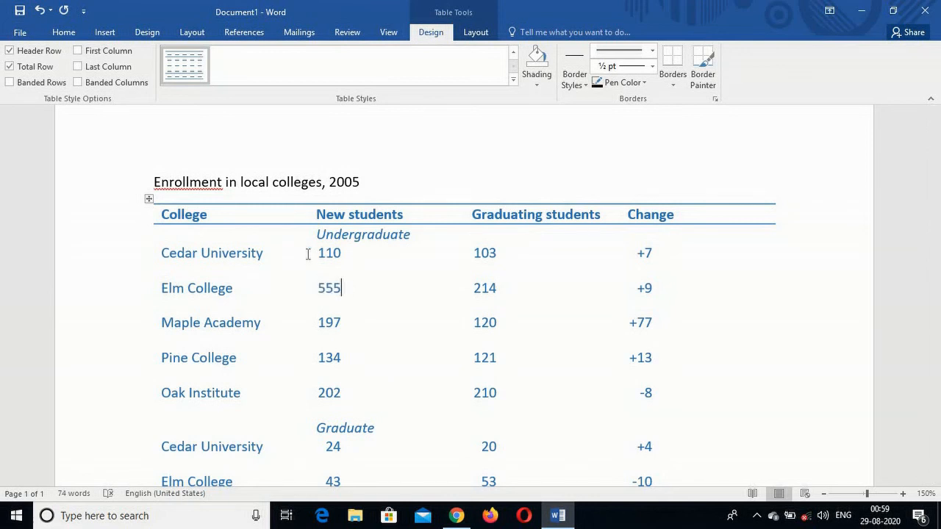
Replace the "New students" column heading with "nkjhkjhh".
{"action": "left_click", "coordinate": [404, 214]}
{"action": "key", "text": "BackSpace"}
{"action": "key", "text": "BackSpace"}
{"action": "key", "text": "BackSpace"}
{"action": "key", "text": "BackSpace"}
{"action": "key", "text": "BackSpace"}
{"action": "key", "text": "BackSpace"}
{"action": "key", "text": "BackSpace"}
{"action": "key", "text": "BackSpace"}
{"action": "key", "text": "BackSpace"}
{"action": "key", "text": "BackSpace"}
{"action": "key", "text": "BackSpace"}
{"action": "key", "text": "BackSpace"}
{"action": "type", "text": "nkjhkjhh"}
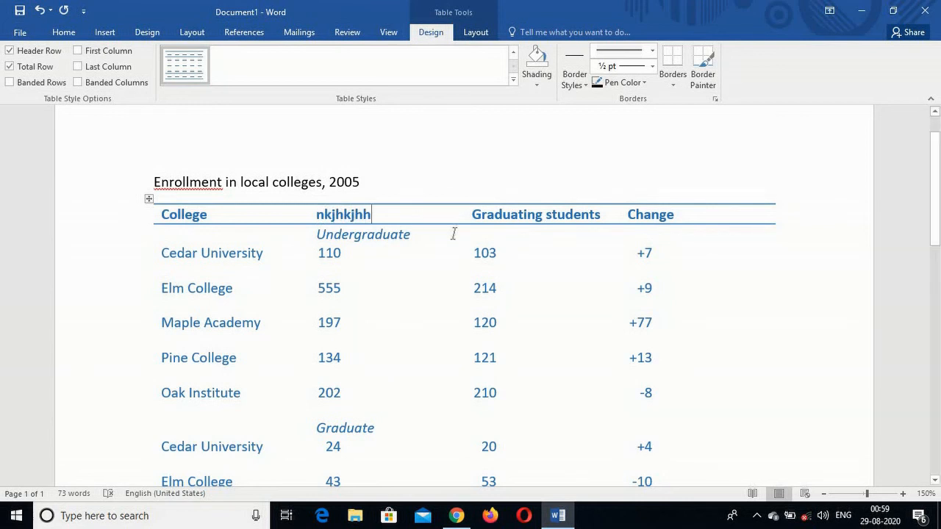
Look through the enrollment table down to its source note, and undo its text edits and insertion to leave the page empty.
{"action": "scroll", "coordinate": [433, 252], "scroll_direction": "down", "scroll_amount": 1}
{"action": "scroll", "coordinate": [433, 253], "scroll_direction": "down", "scroll_amount": 2}
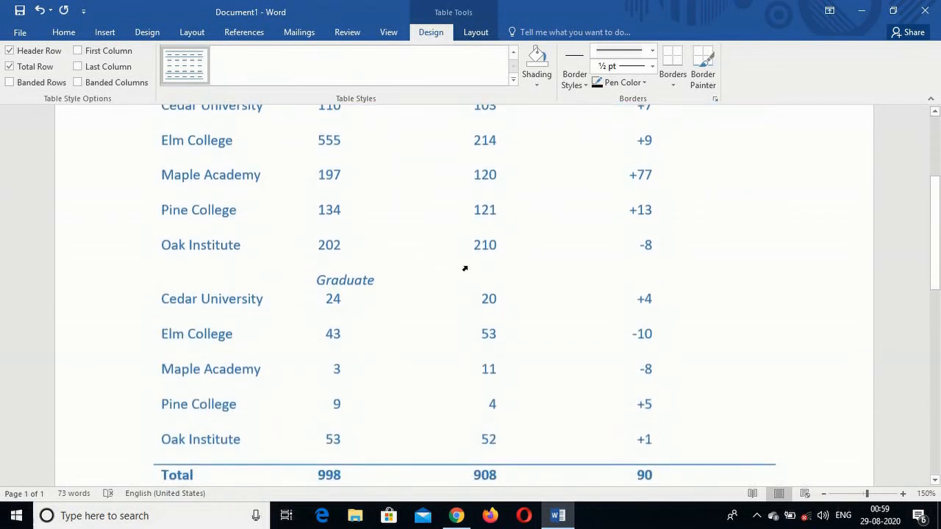
{"action": "scroll", "coordinate": [488, 274], "scroll_direction": "down", "scroll_amount": 1}
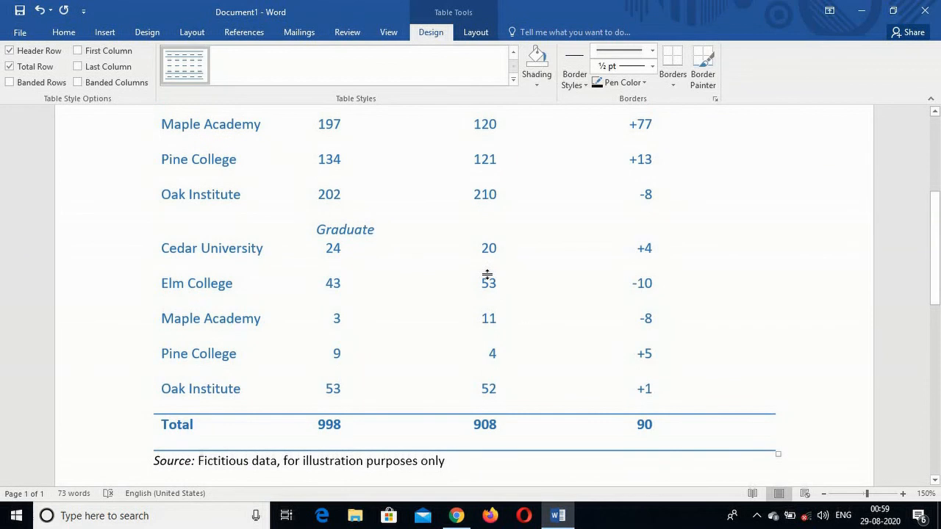
{"action": "scroll", "coordinate": [487, 273], "scroll_direction": "up", "scroll_amount": 4}
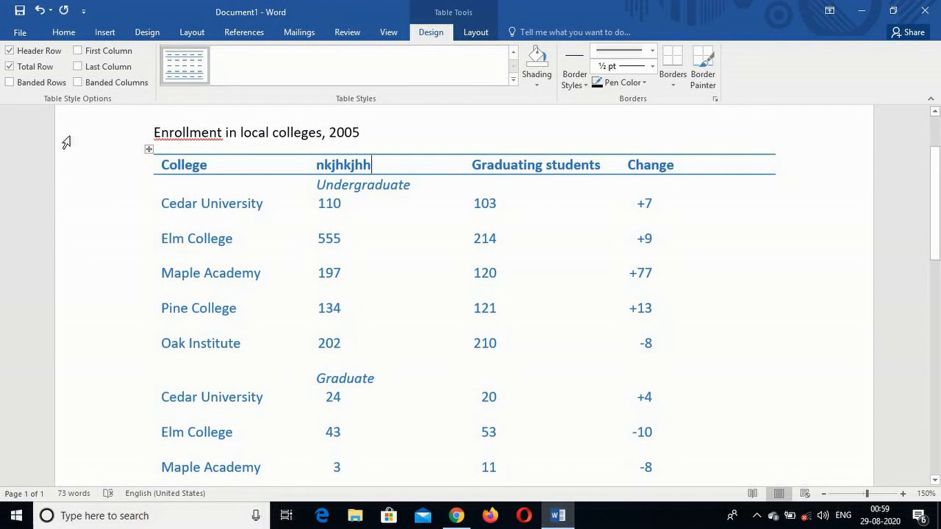
{"action": "key", "text": "ctrl+z"}
{"action": "key", "text": "ctrl+z"}
{"action": "key", "text": "ctrl+z"}
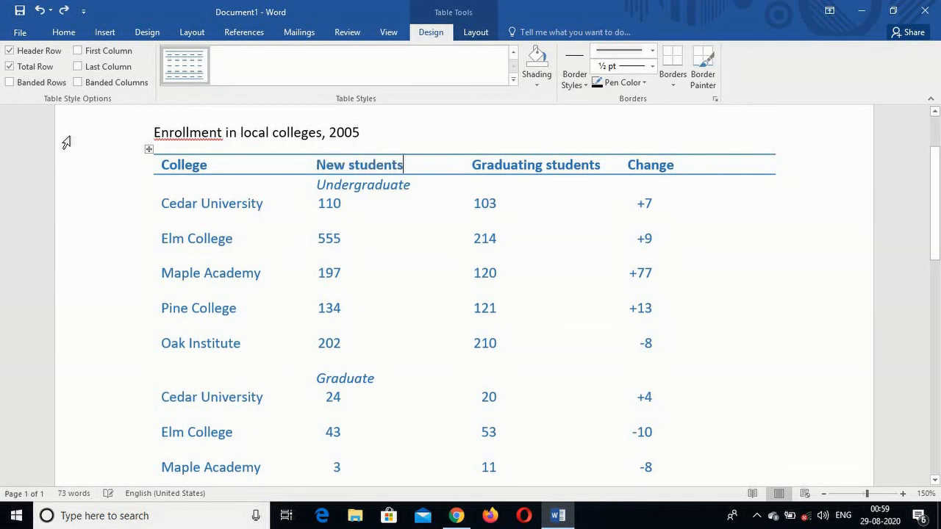
{"action": "left_click", "coordinate": [104, 33]}
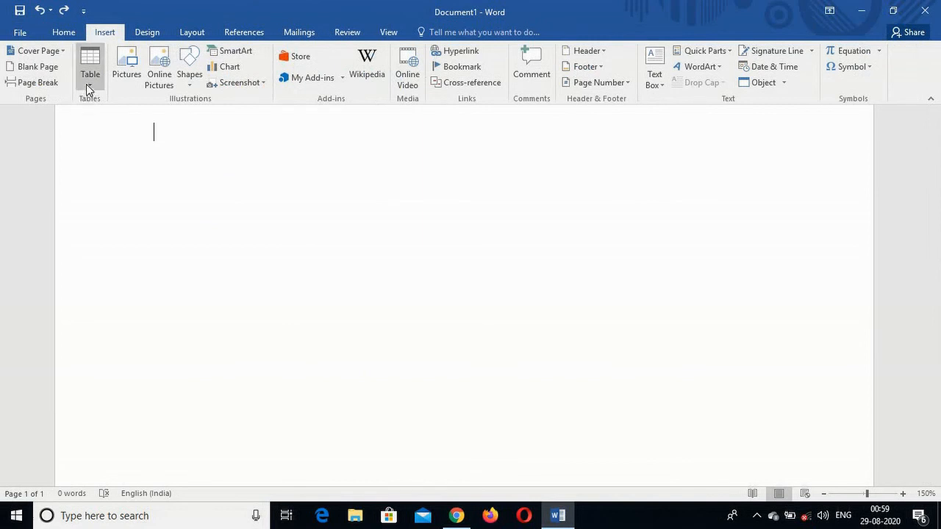